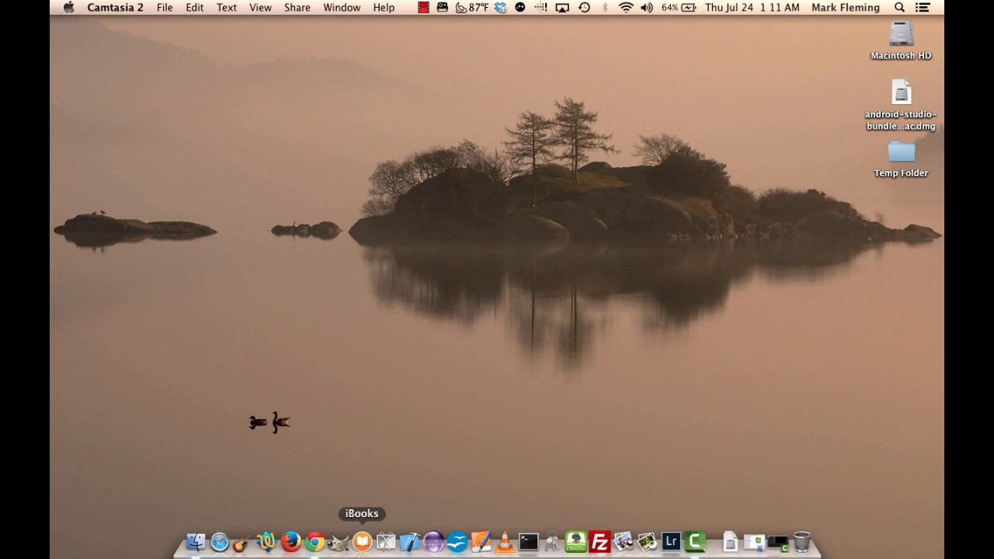
# - Open Chrome, search Google for Android Studio and open the Android Developers page about it
pyautogui.click(314, 548)
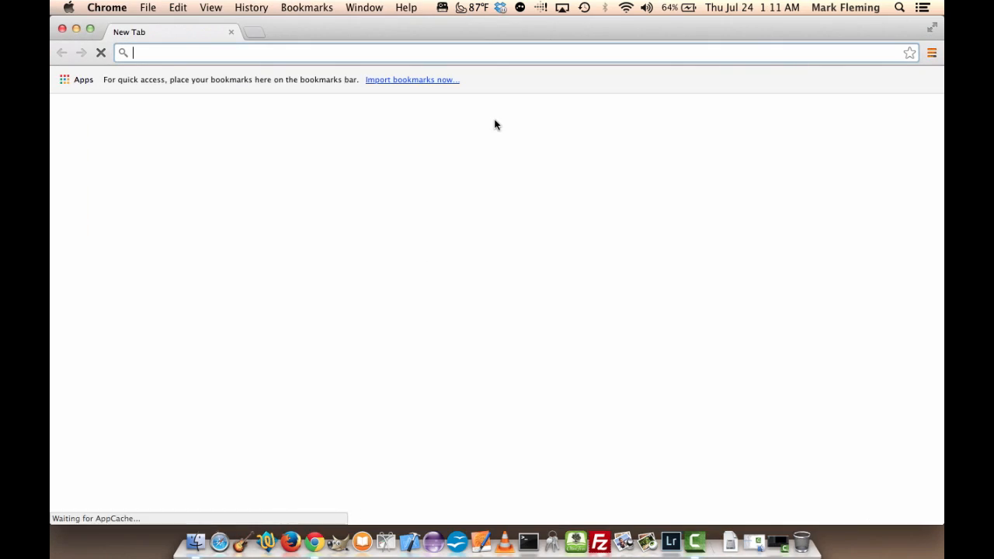
pyautogui.click(402, 304)
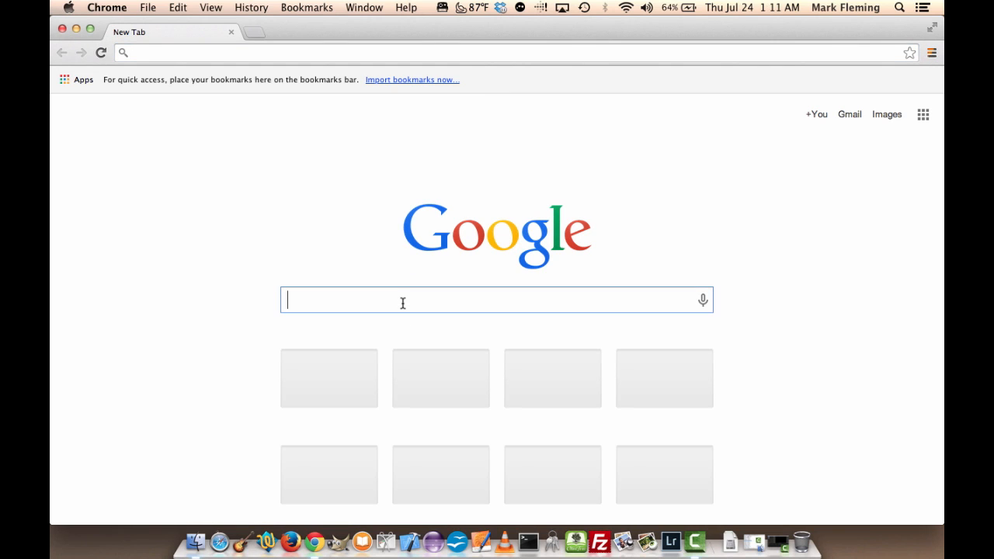
pyautogui.write('Android St')
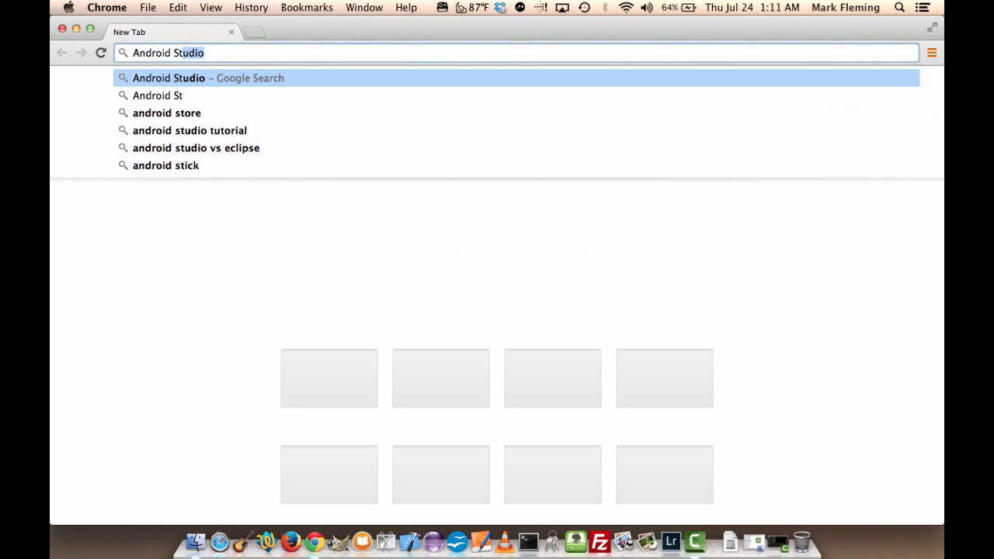
pyautogui.press('Return')
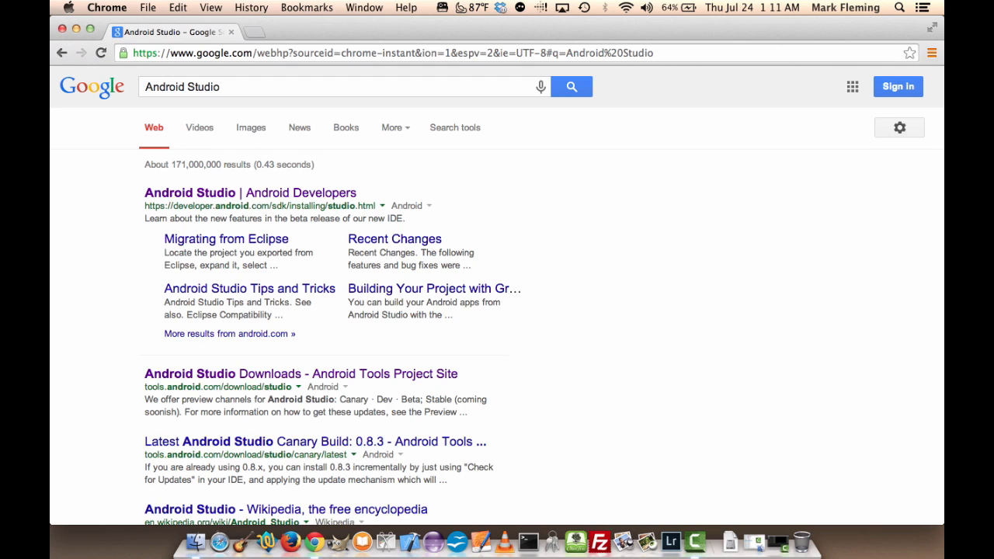
pyautogui.click(303, 200)
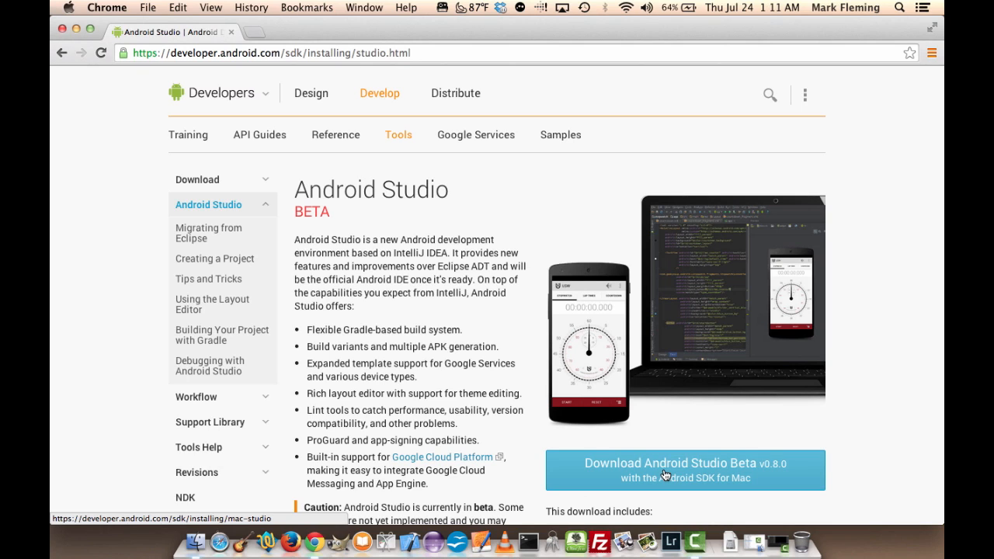
# - Agree to the terms and conditions and download Android Studio Beta v0.8.0 with the Android SDK for Mac
pyautogui.click(666, 475)
pyautogui.click(686, 478)
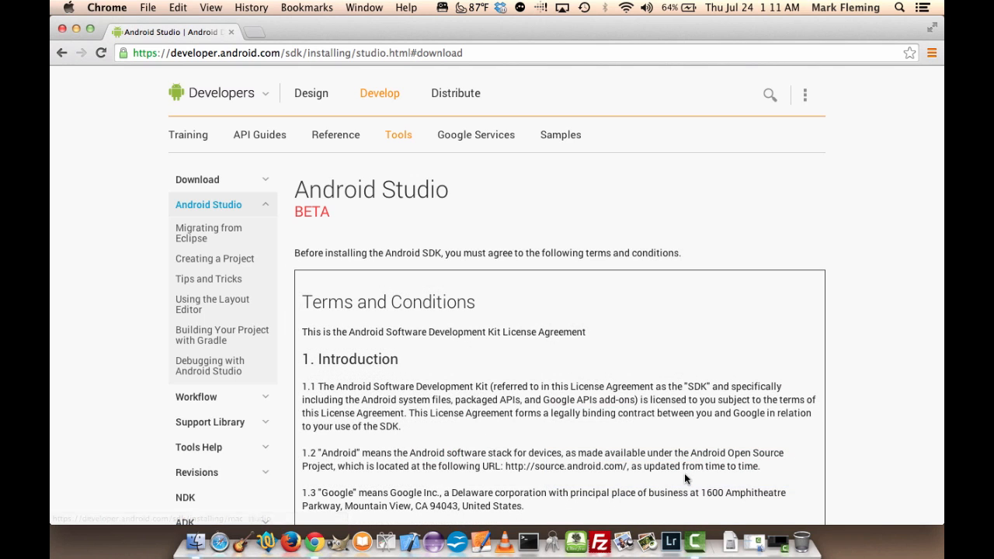
pyautogui.scroll(-5, 849, 237)
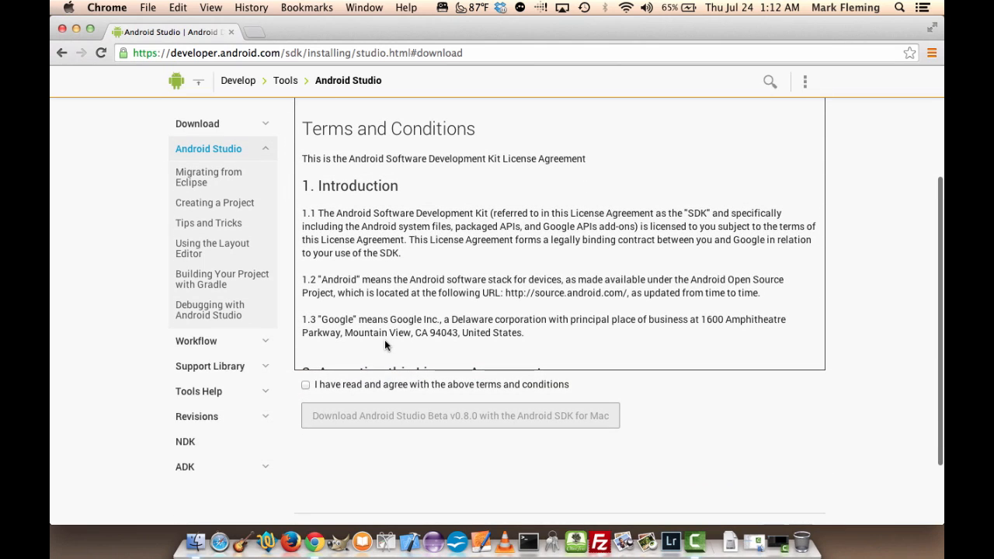
pyautogui.click(305, 384)
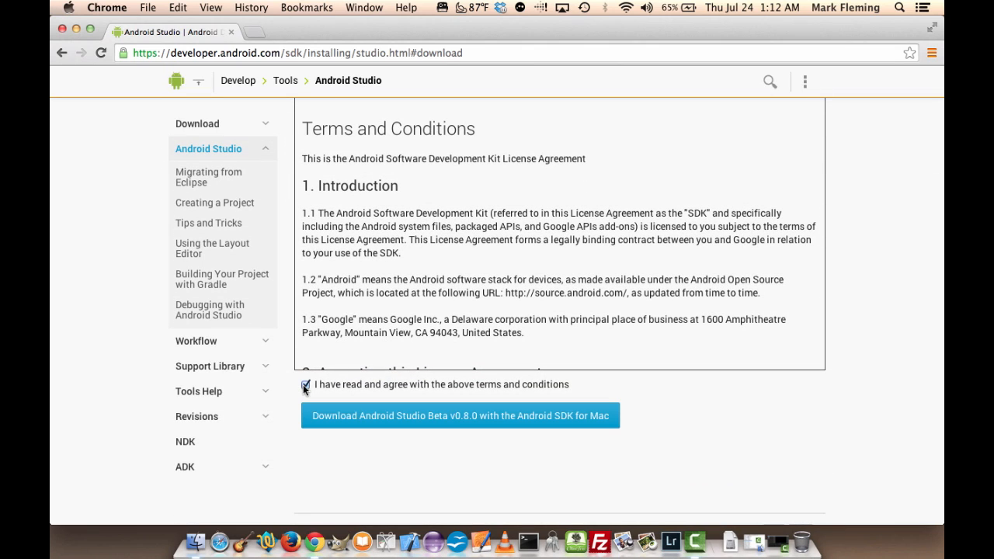
pyautogui.click(418, 420)
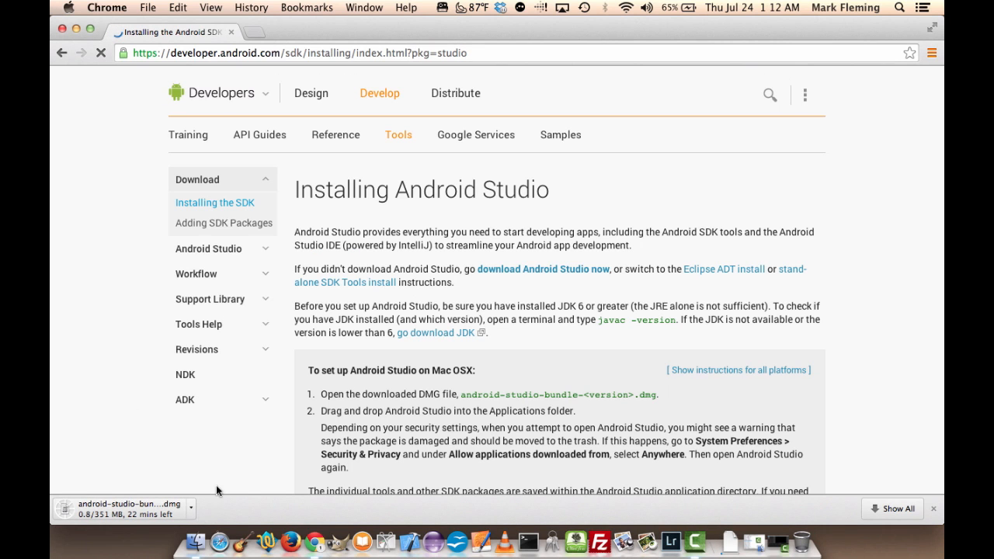
# - Pause the Android Studio bundle download and minimize the browser window
pyautogui.scroll(-2, 249, 449)
pyautogui.scroll(-2, 248, 449)
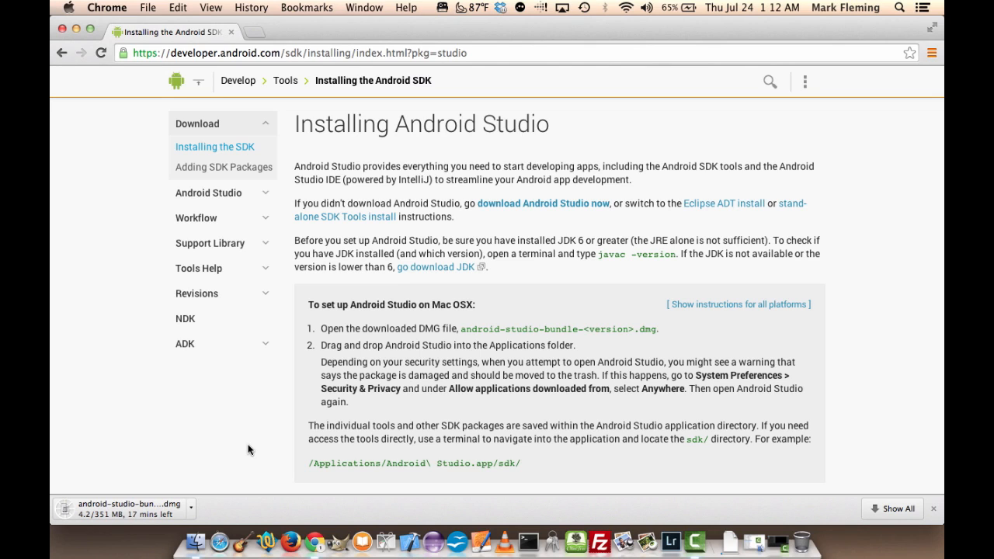
pyautogui.click(191, 509)
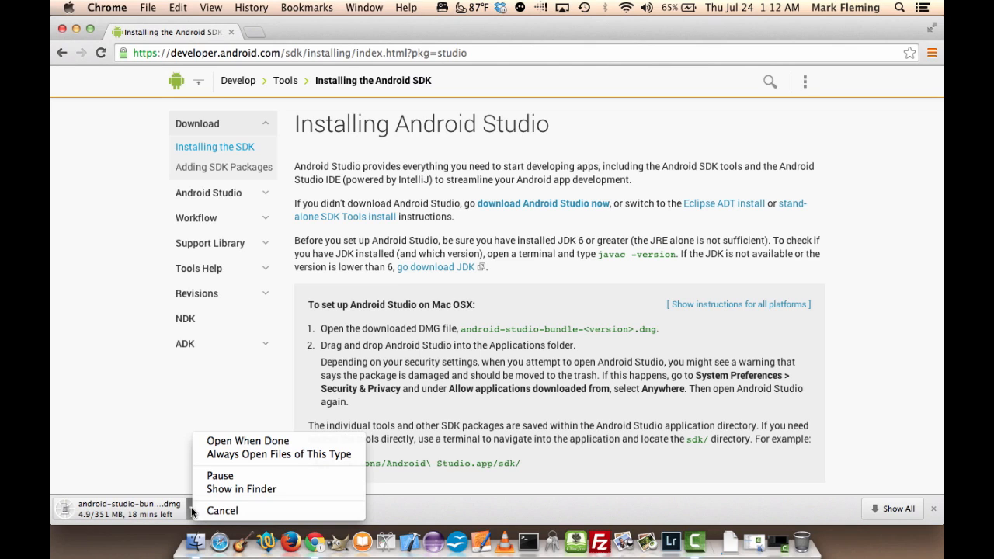
pyautogui.click(222, 476)
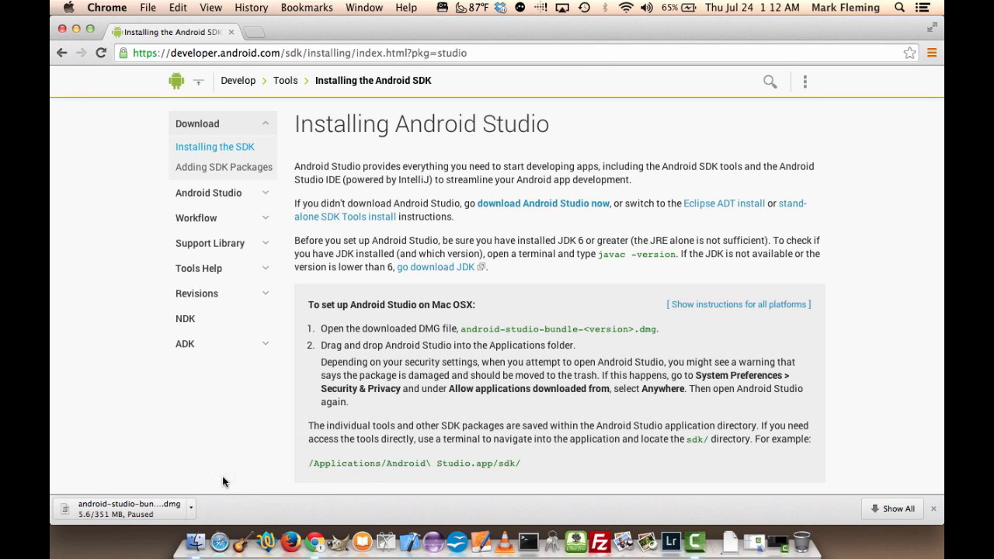
pyautogui.click(76, 29)
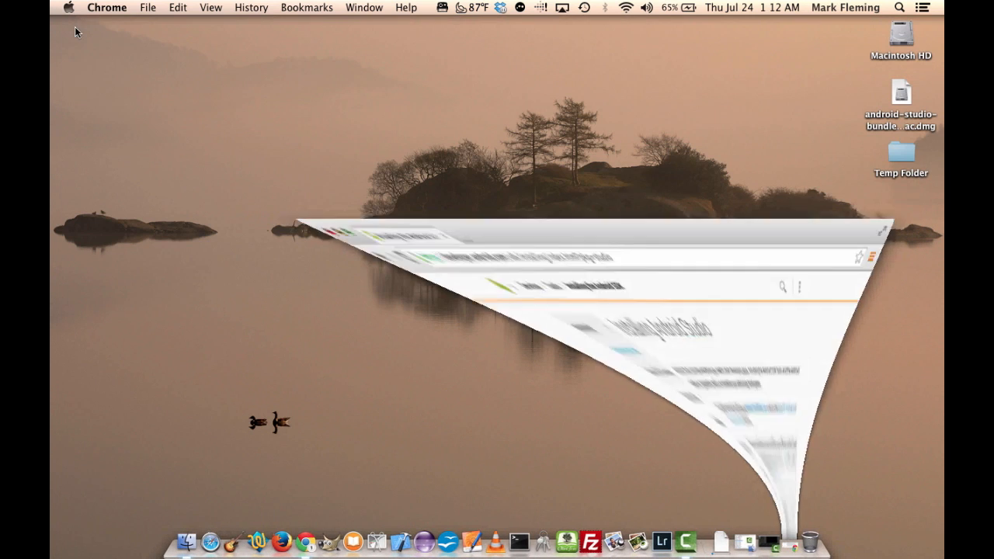
# - Open the Android Studio bundle disk image on the desktop and copy Android Studio.app into Applications, then close its window
pyautogui.click(901, 96)
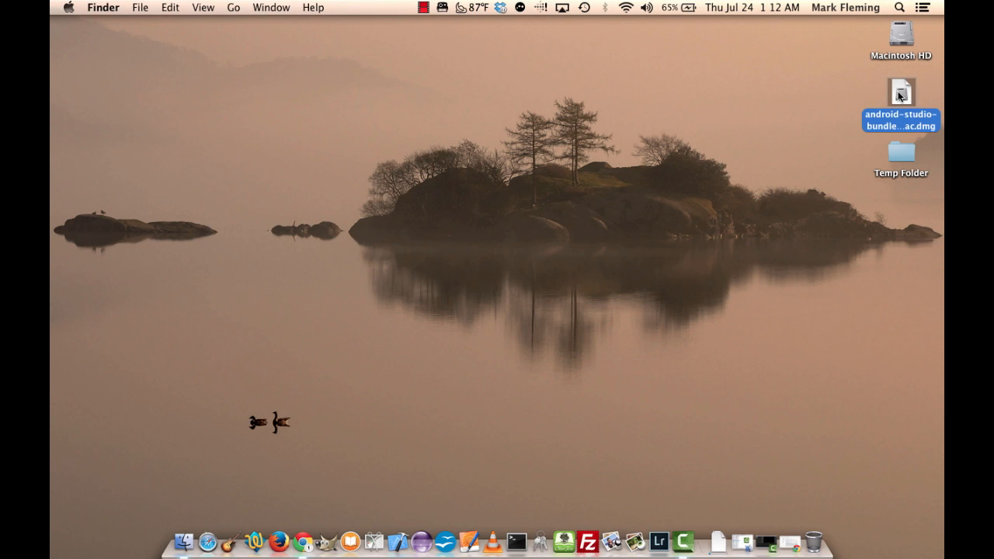
pyautogui.doubleClick(902, 96)
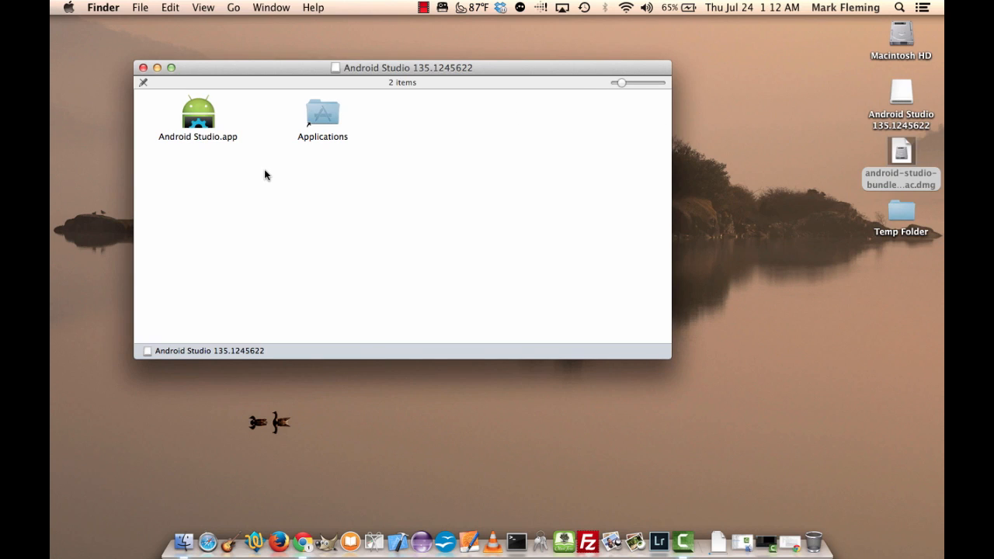
pyautogui.click(199, 122)
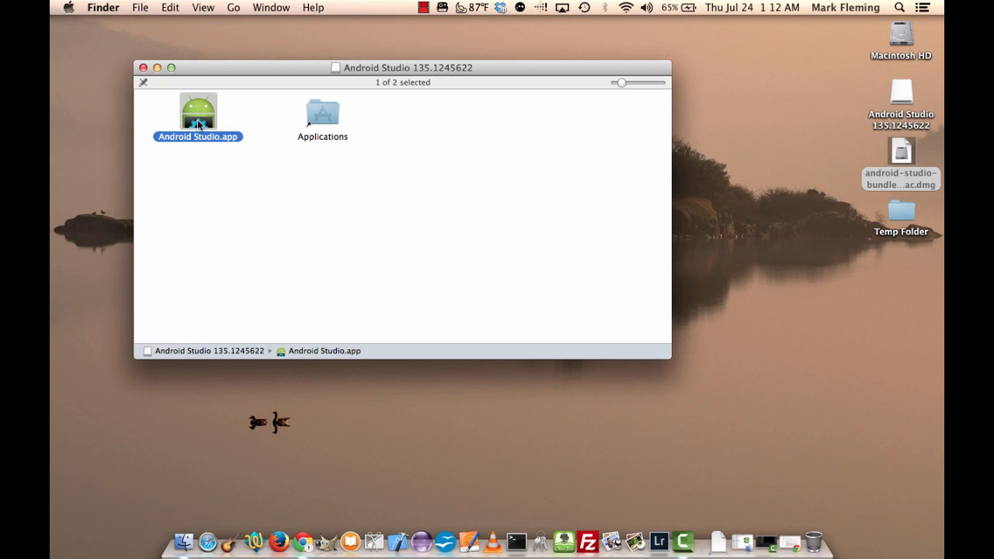
pyautogui.moveTo(199, 122); pyautogui.dragTo(323, 120)
pyautogui.moveTo(324, 120); pyautogui.dragTo(323, 120)
pyautogui.click(143, 69)
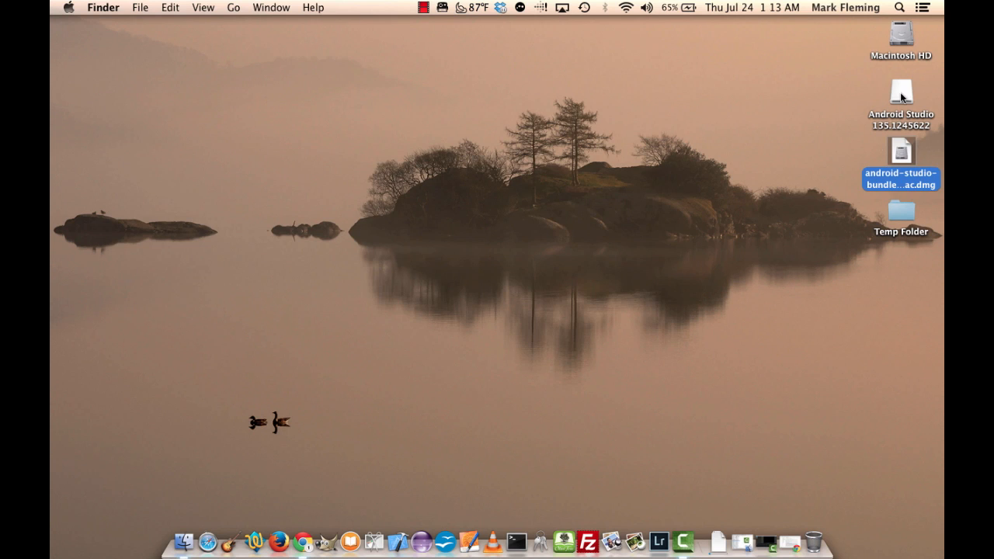
# - Eject the mounted Android Studio 135.1245622 disk image from the desktop
pyautogui.click(902, 96)
pyautogui.rightClick(902, 96)
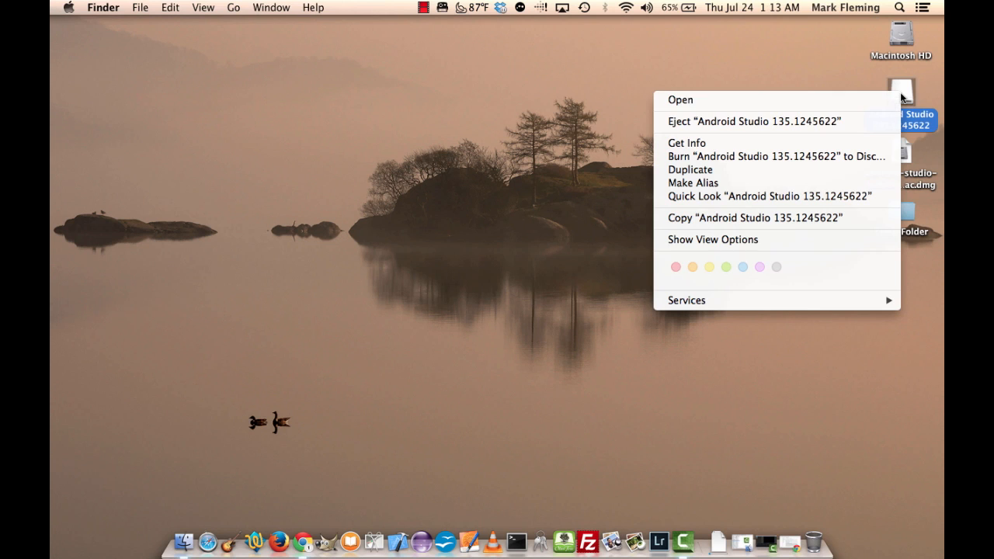
pyautogui.click(847, 118)
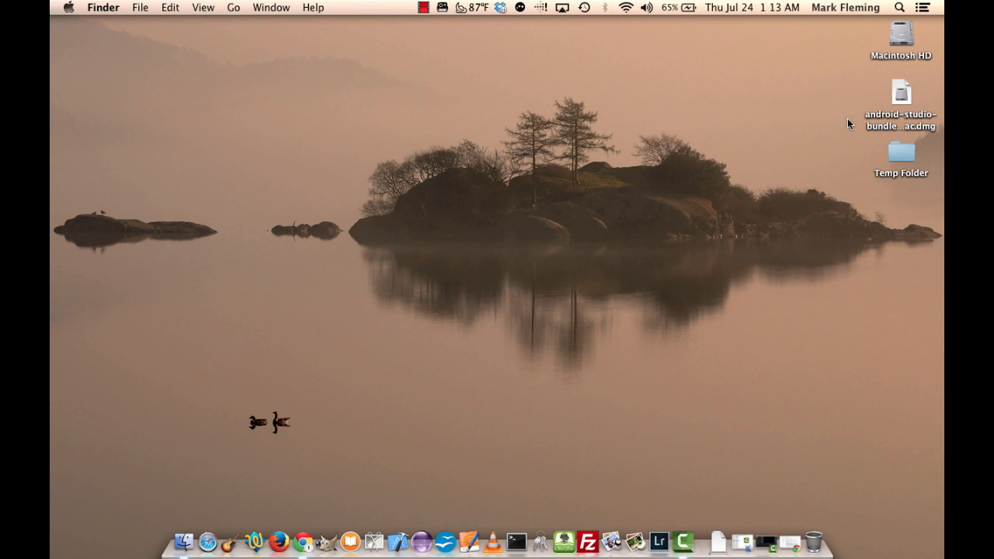
# - Launch Android Studio.app from the Applications folder in Finder and allow the downloaded application to open
pyautogui.click(184, 542)
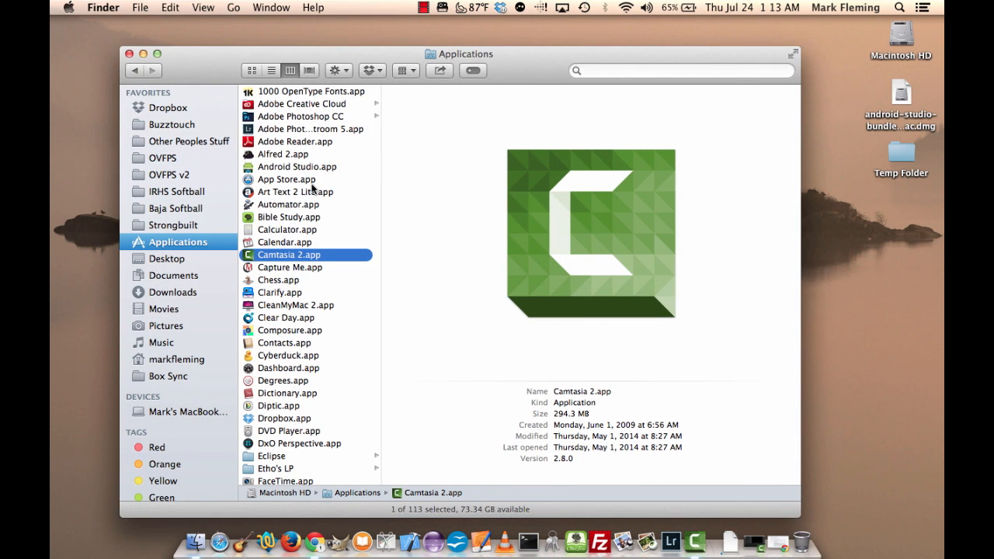
pyautogui.click(311, 168)
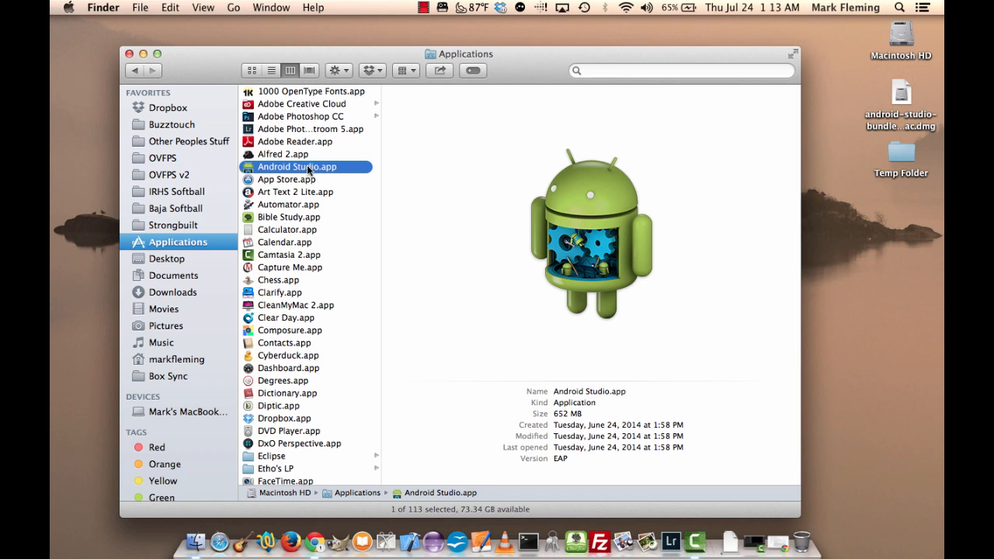
pyautogui.doubleClick(309, 168)
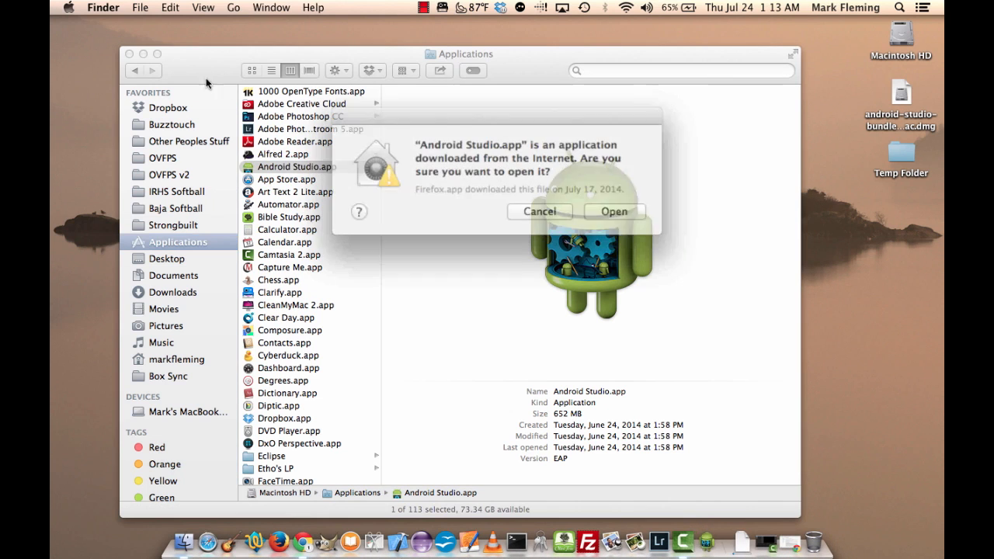
pyautogui.click(143, 54)
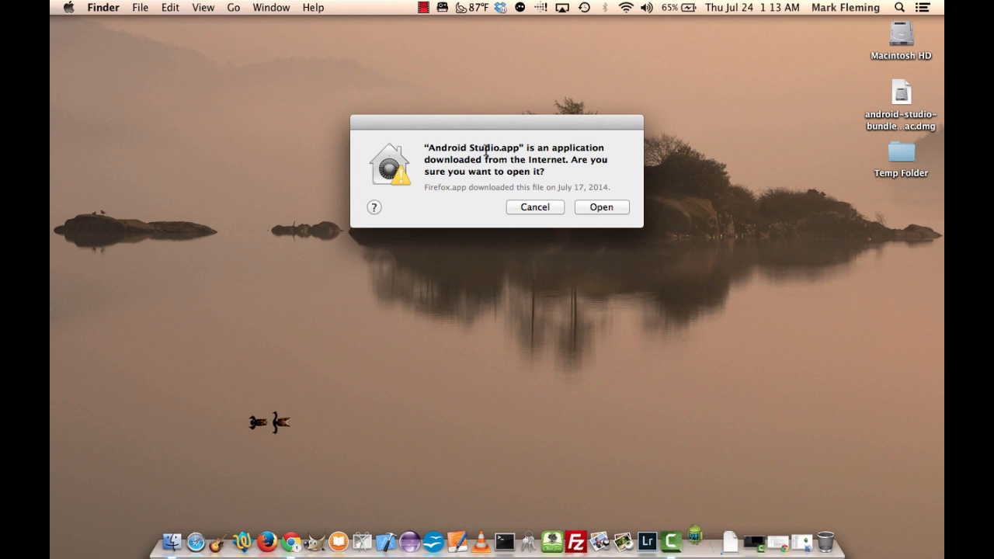
pyautogui.click(600, 207)
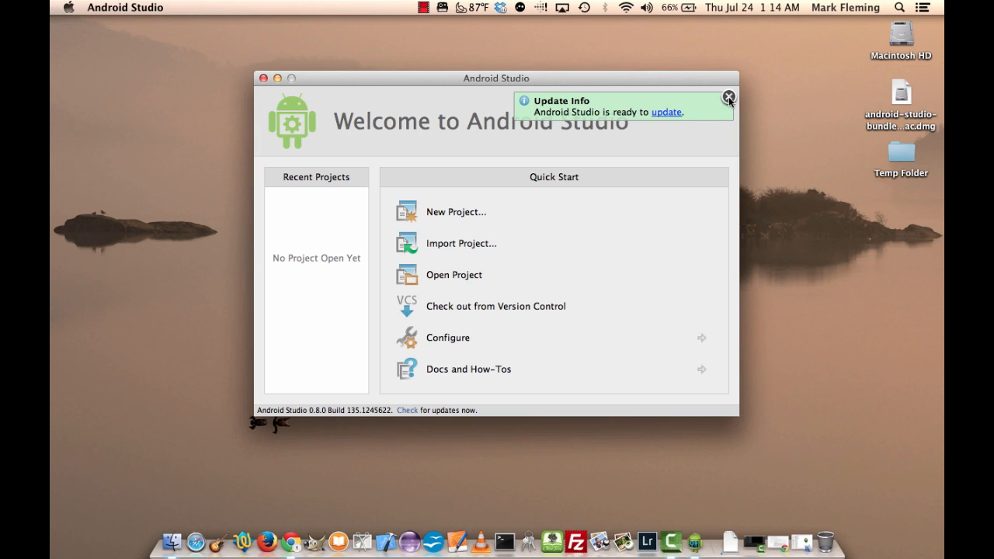
# - Dismiss the update notice and open the SDK Manager from Android Studio's configuration options
pyautogui.click(728, 98)
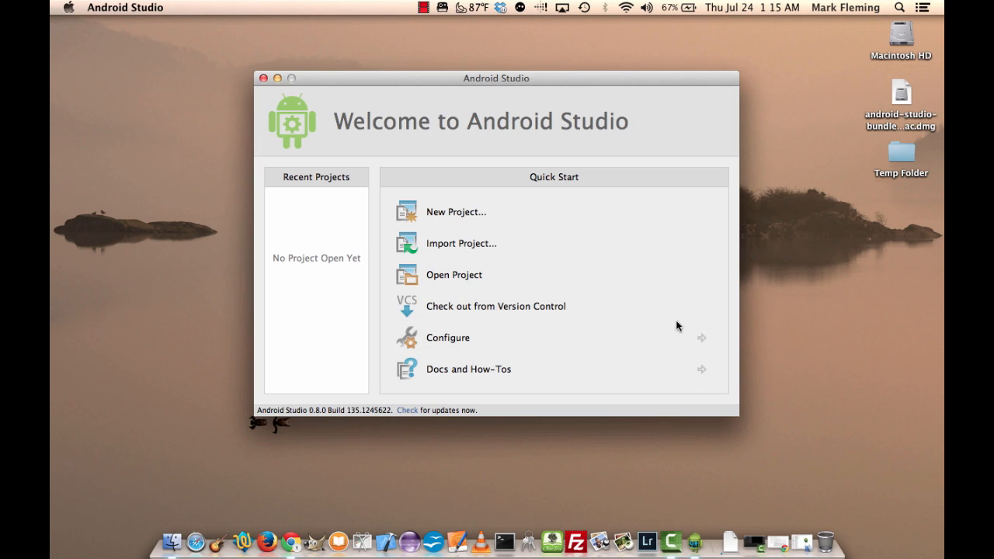
pyautogui.click(702, 340)
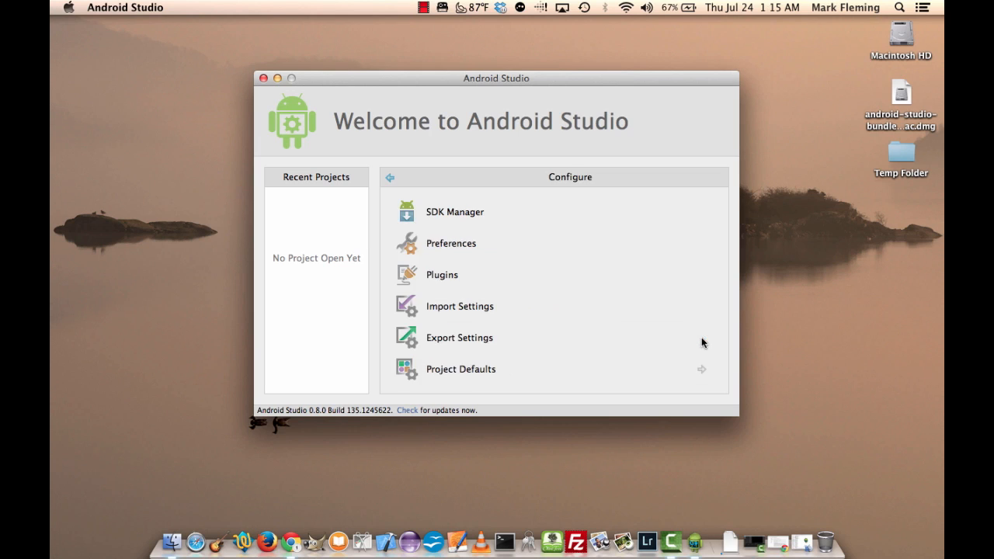
pyautogui.click(459, 220)
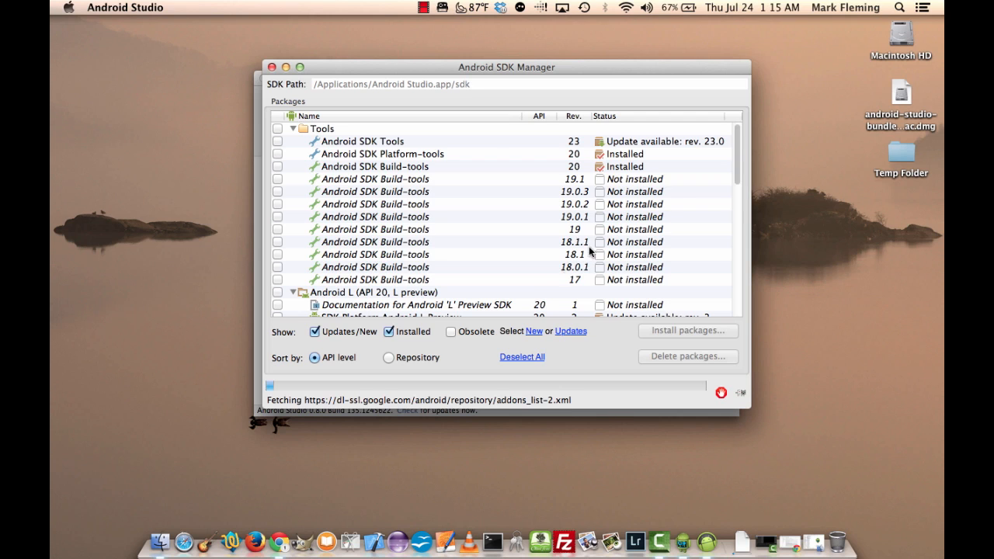
# - Deselect the Android 4.4W (API 20) SDK Platform and its Android Wear ARM EABI v7a and Intel x86 Atom system images
pyautogui.click(423, 141)
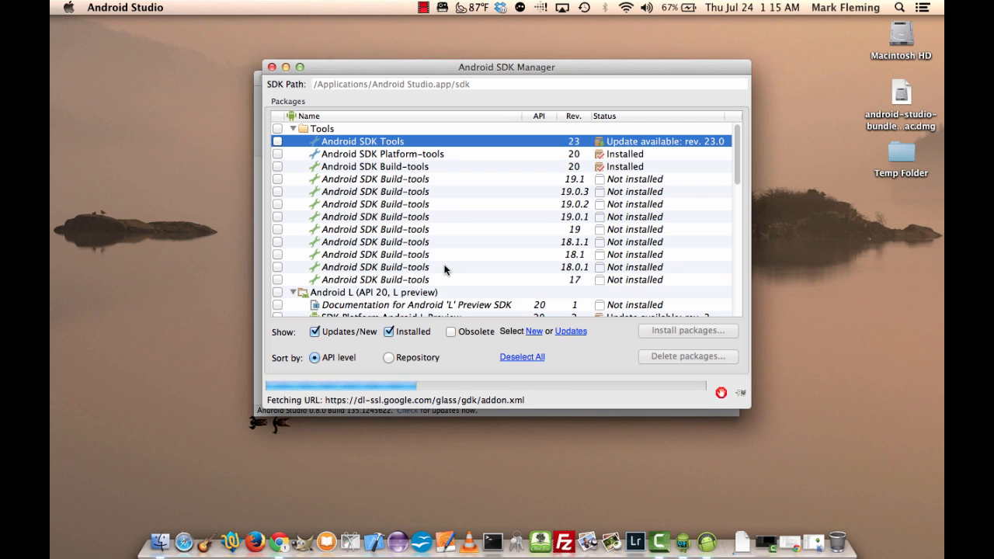
pyautogui.scroll(-5, 444, 269)
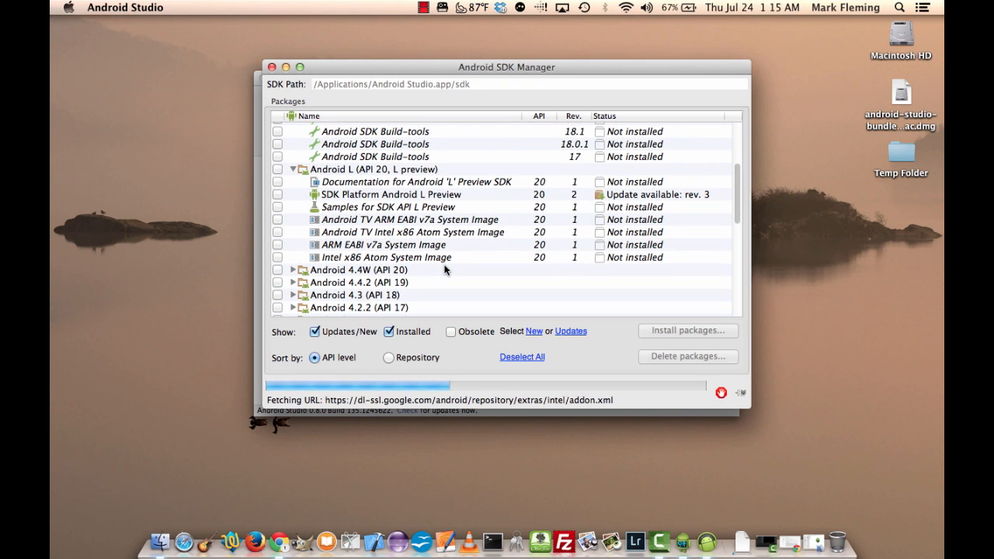
pyautogui.scroll(3, 444, 268)
pyautogui.scroll(-4, 444, 269)
pyautogui.scroll(-3, 444, 269)
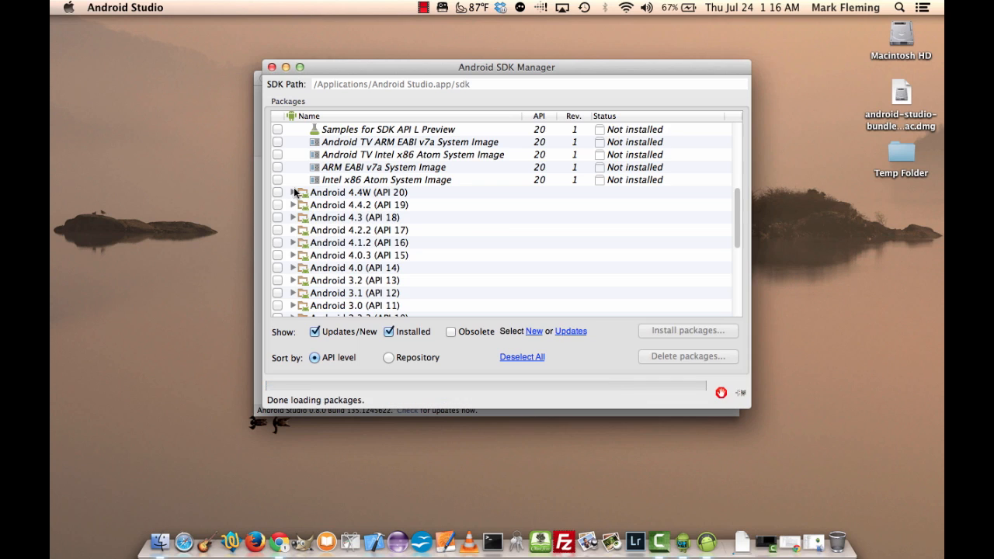
pyautogui.click(294, 193)
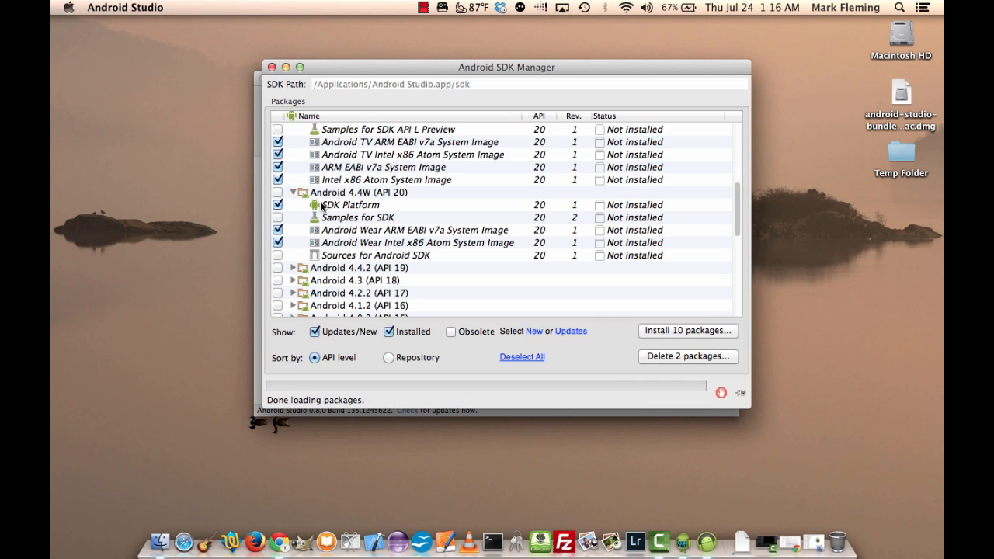
pyautogui.scroll(3, 372, 233)
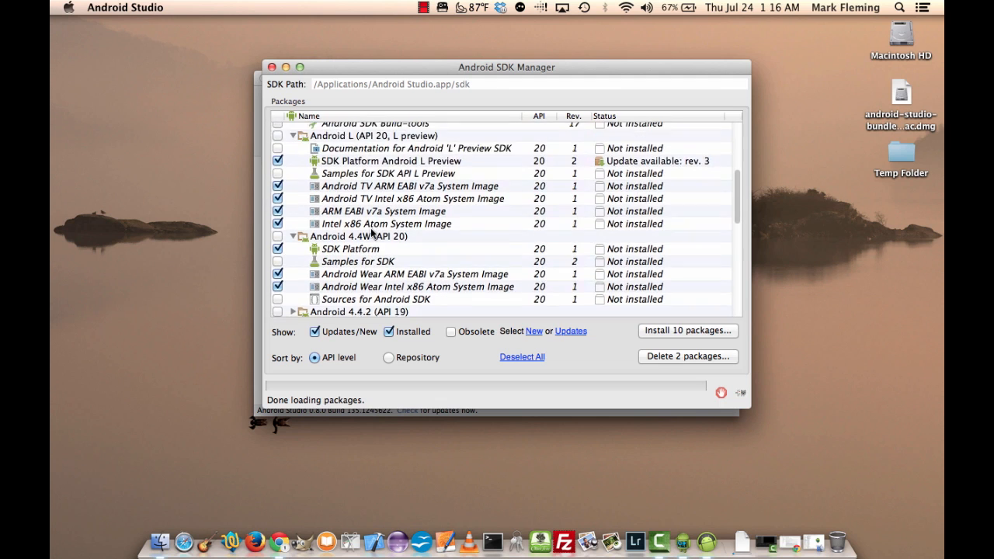
pyautogui.scroll(-2, 371, 233)
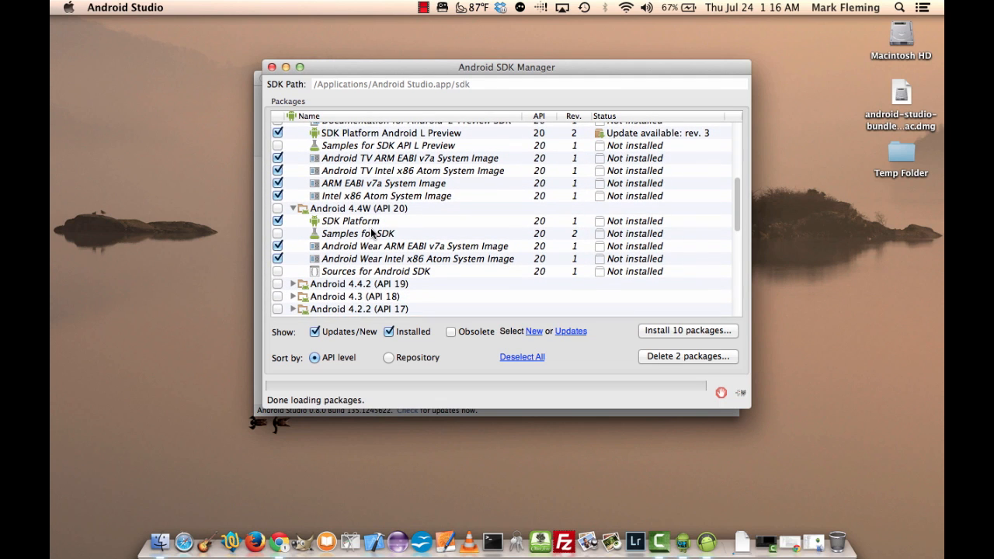
pyautogui.click(277, 221)
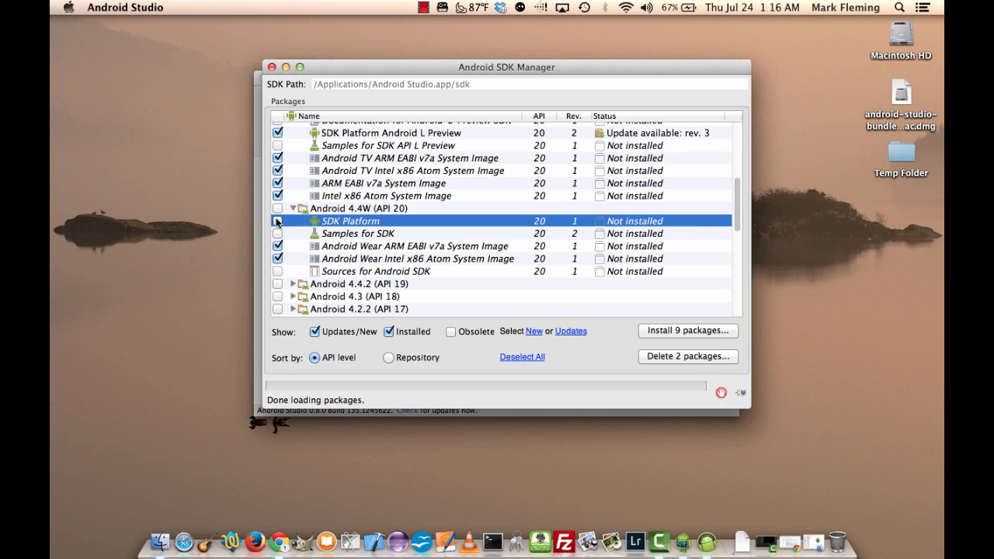
pyautogui.click(277, 246)
pyautogui.click(280, 260)
pyautogui.click(279, 259)
pyautogui.scroll(5, 356, 221)
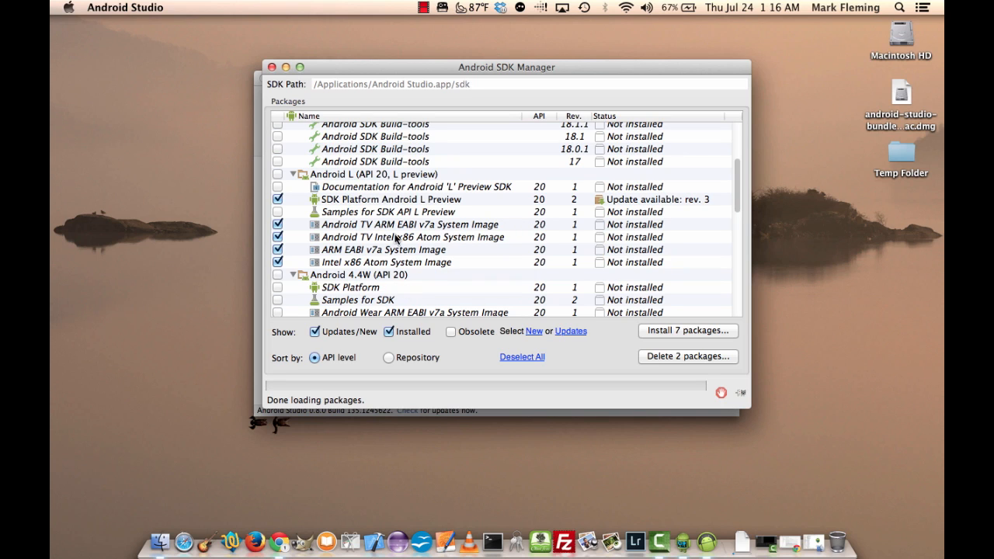
# - Deselect the SDK Platform and the four system images under Android L (API 20, L preview), and collapse both API 20 groups
pyautogui.click(278, 199)
pyautogui.click(278, 225)
pyautogui.click(277, 237)
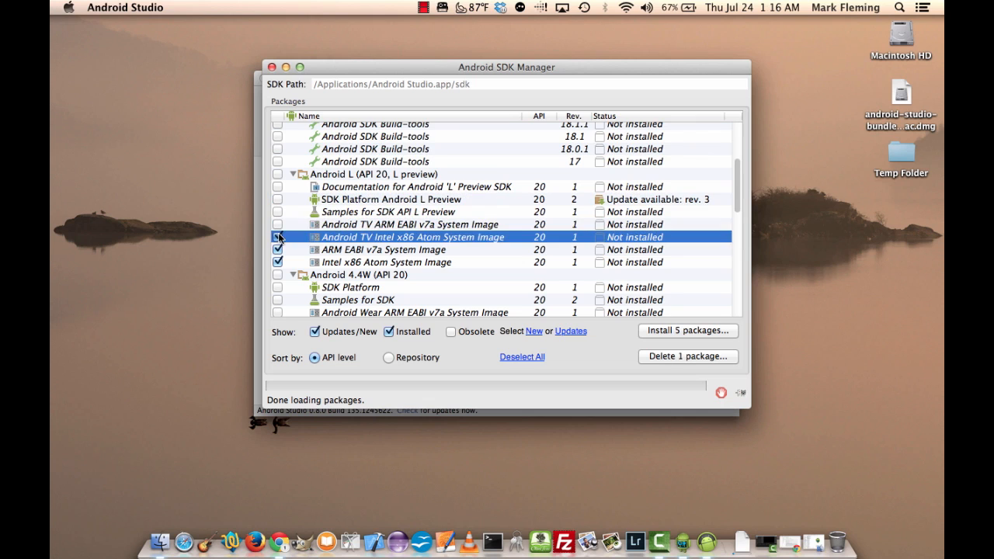
pyautogui.click(278, 249)
pyautogui.click(277, 262)
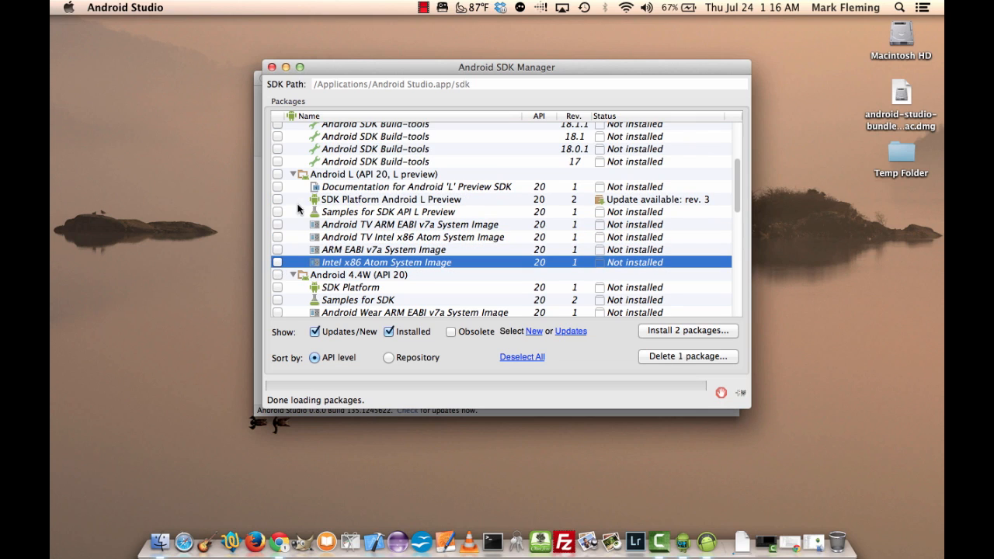
pyautogui.click(293, 175)
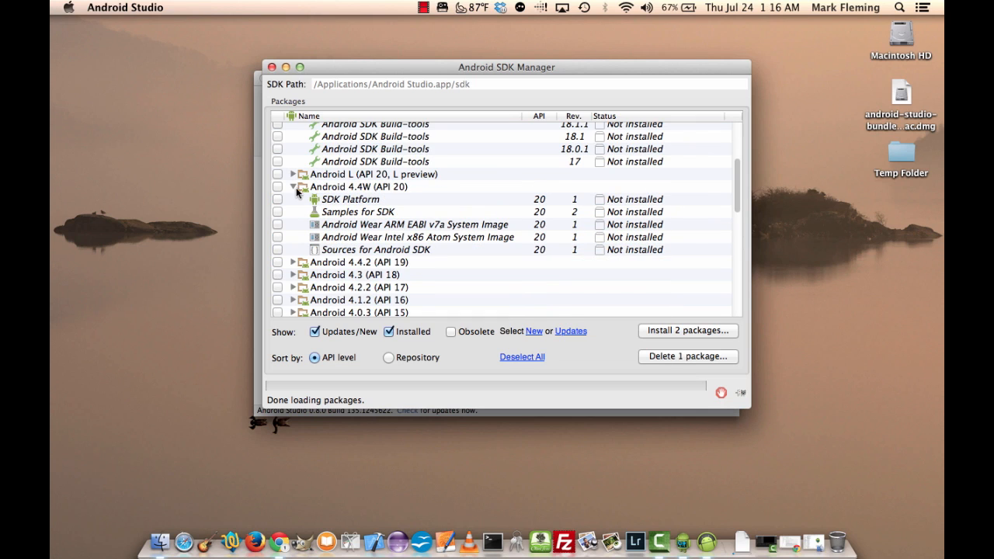
pyautogui.click(293, 186)
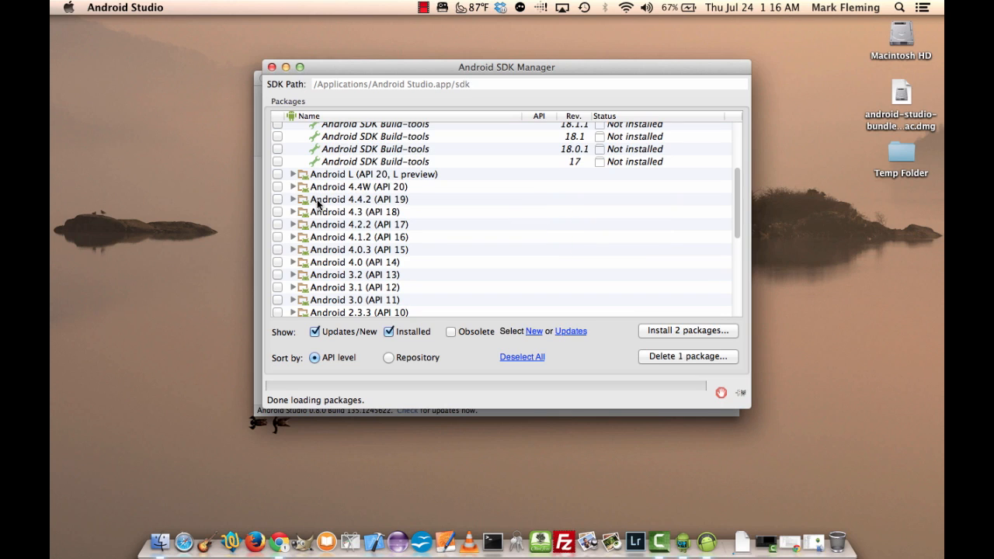
# - Under Android 4.4.2 (API 19), select the SDK Platform, ARM EABI v7a System Image and Intel x86 Atom System Image
pyautogui.click(293, 199)
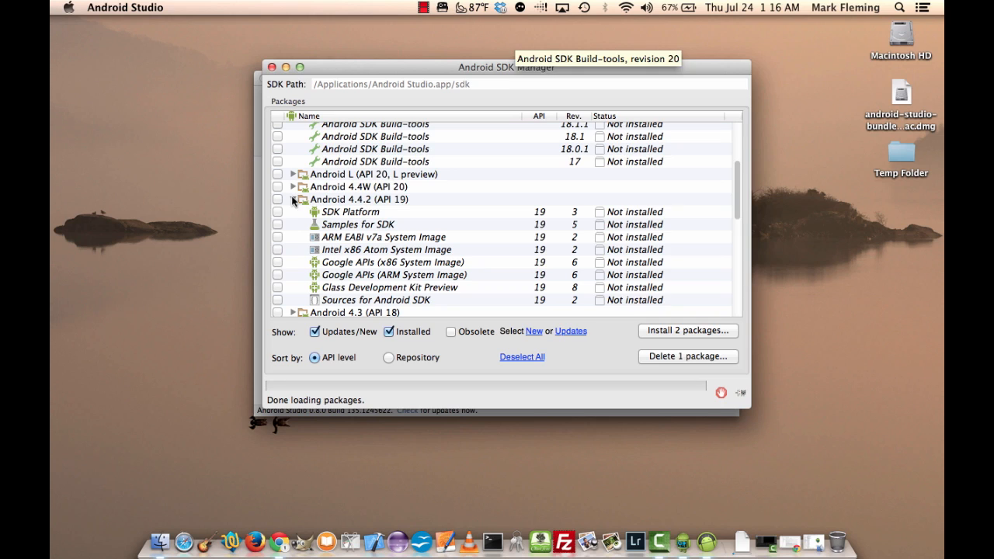
pyautogui.click(278, 212)
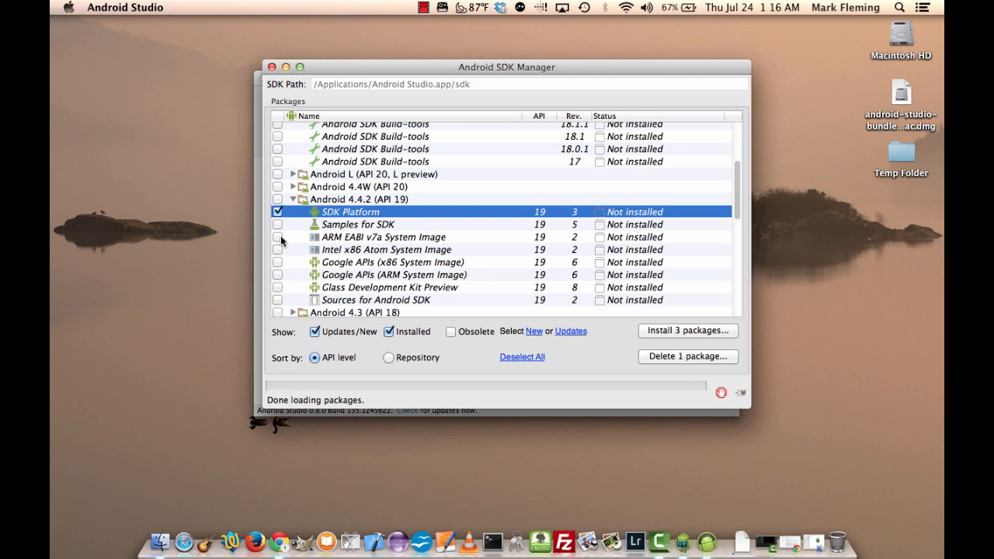
pyautogui.click(278, 237)
pyautogui.click(280, 249)
pyautogui.click(278, 251)
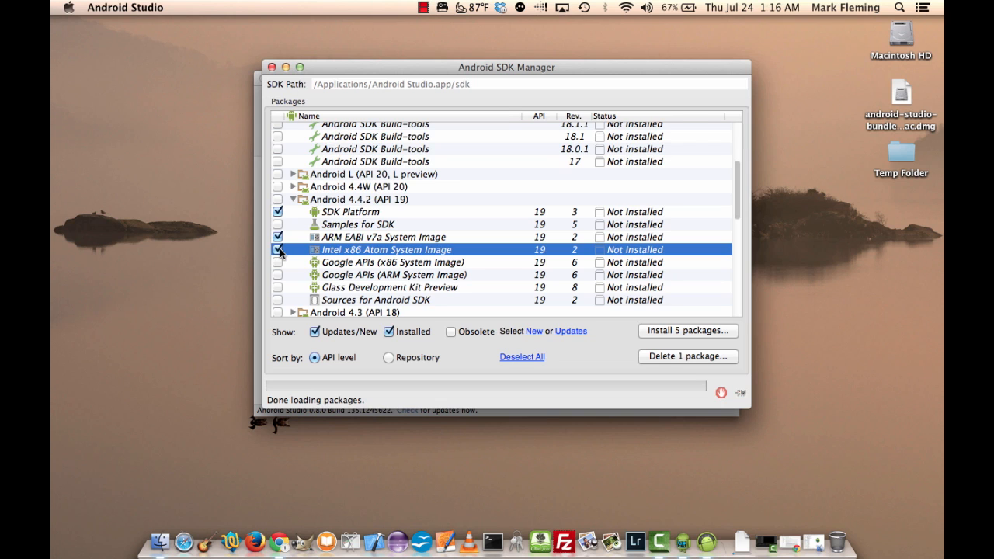
# - Select Google Play services in the Extras group for installation
pyautogui.scroll(-3, 305, 274)
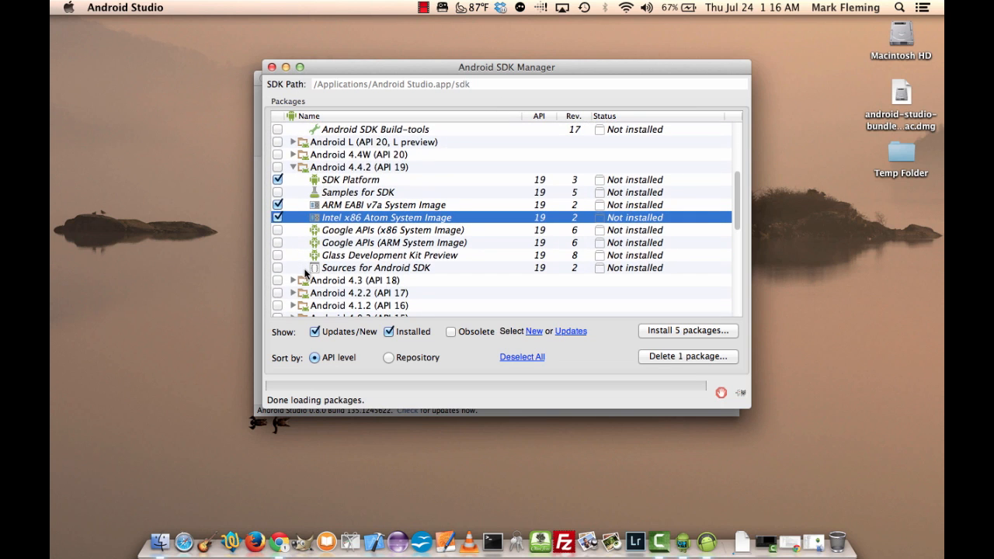
pyautogui.scroll(-15, 305, 273)
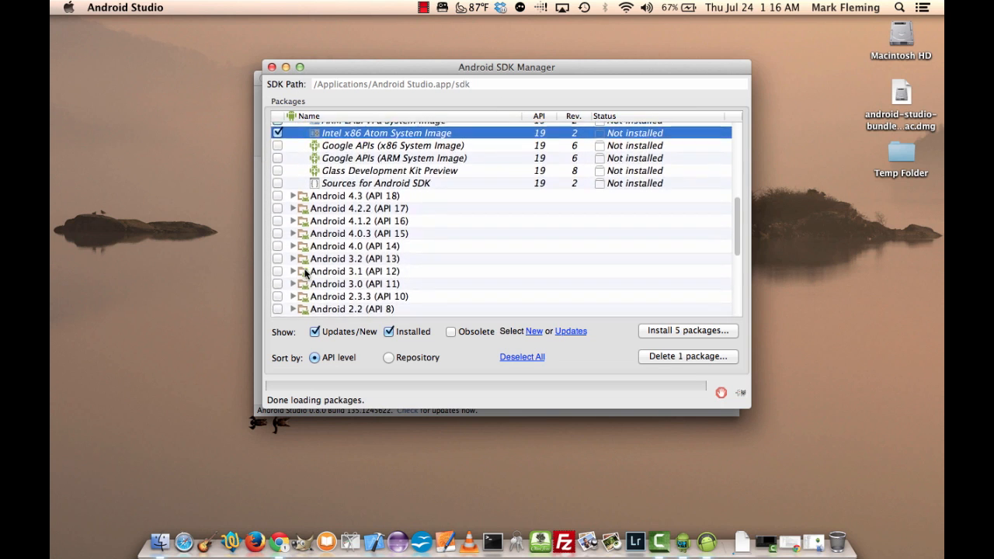
pyautogui.scroll(-5, 306, 272)
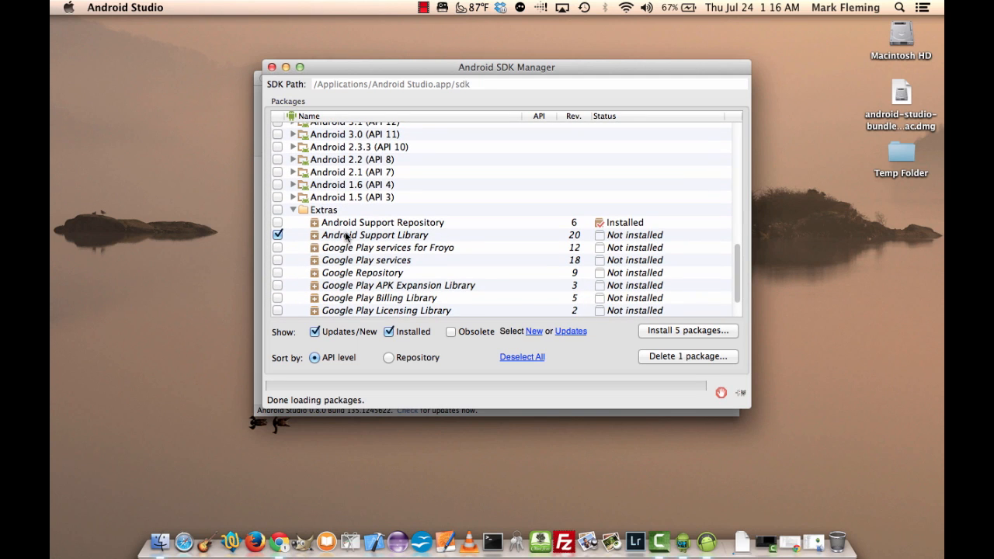
pyautogui.scroll(-3, 346, 236)
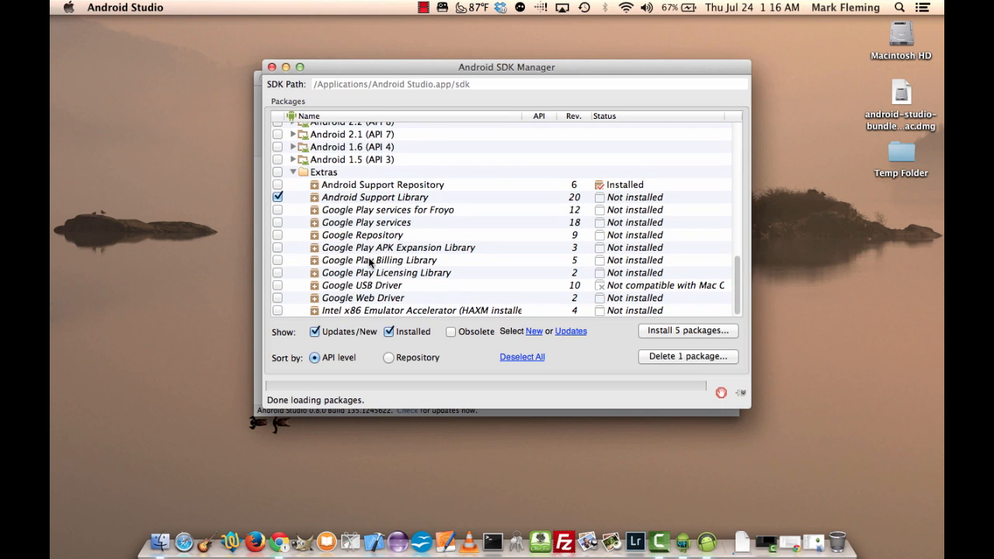
pyautogui.click(278, 222)
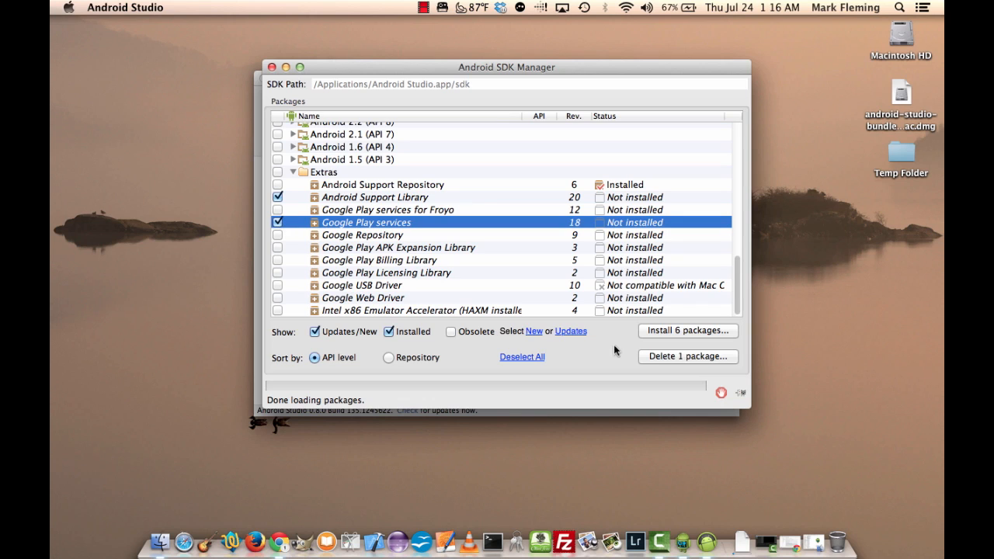
# - Accept the Android SDK License for all selected packages and install them
pyautogui.click(672, 330)
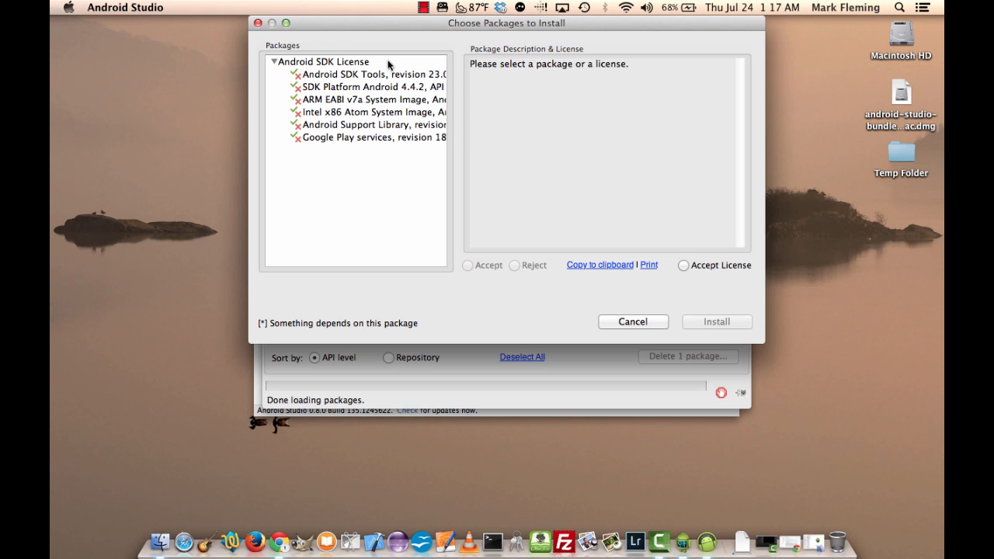
pyautogui.click(355, 61)
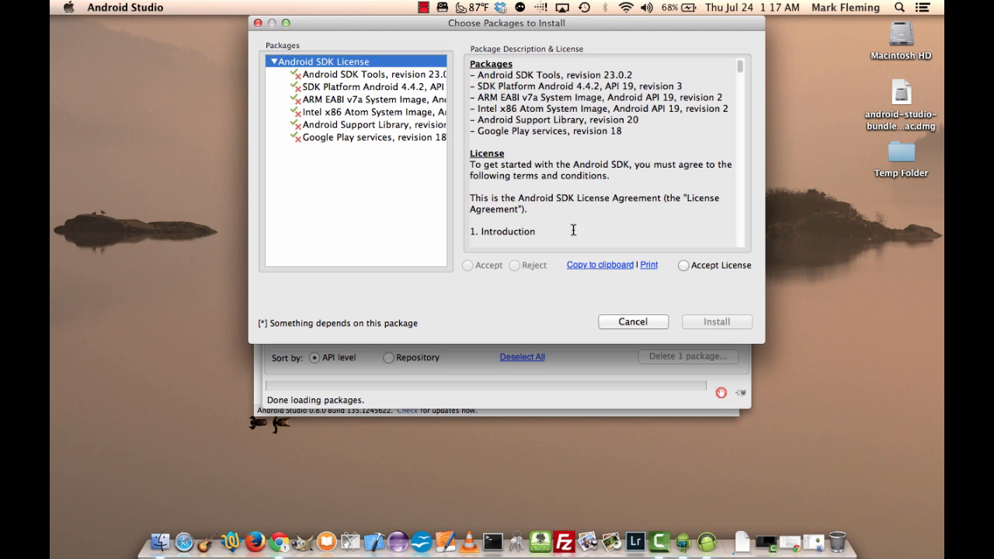
pyautogui.click(685, 266)
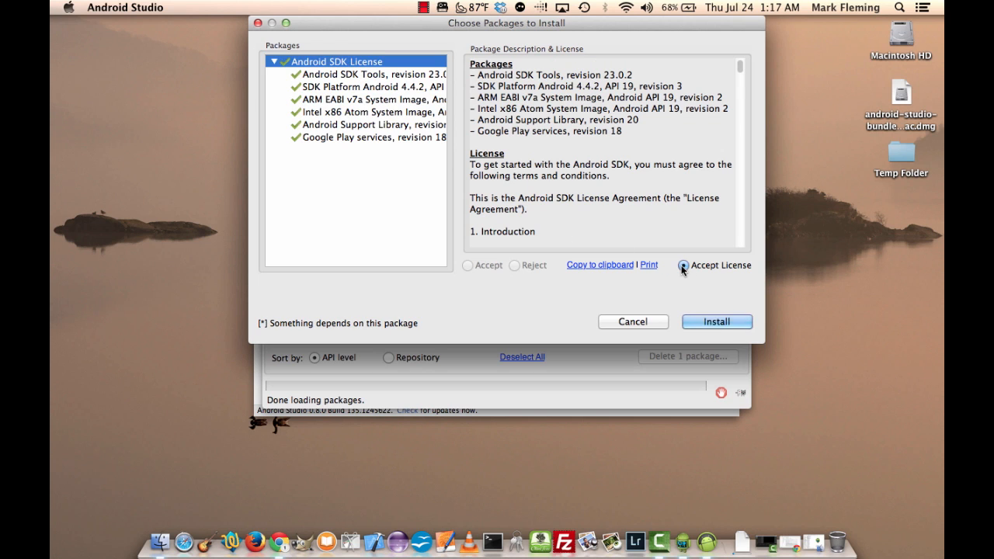
pyautogui.click(715, 325)
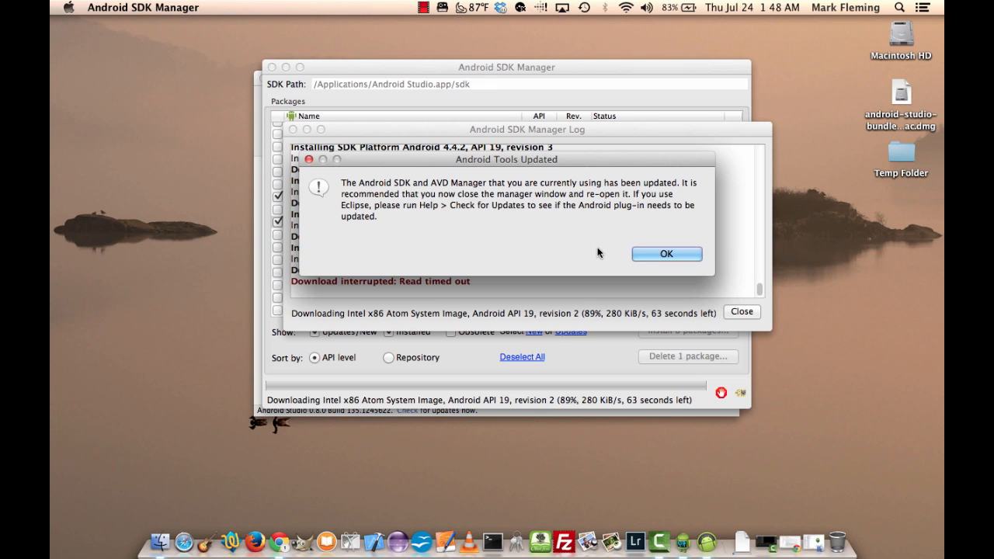
# - Dismiss the Android Tools Updated notice, close the log and quit the Android SDK Manager
pyautogui.click(662, 259)
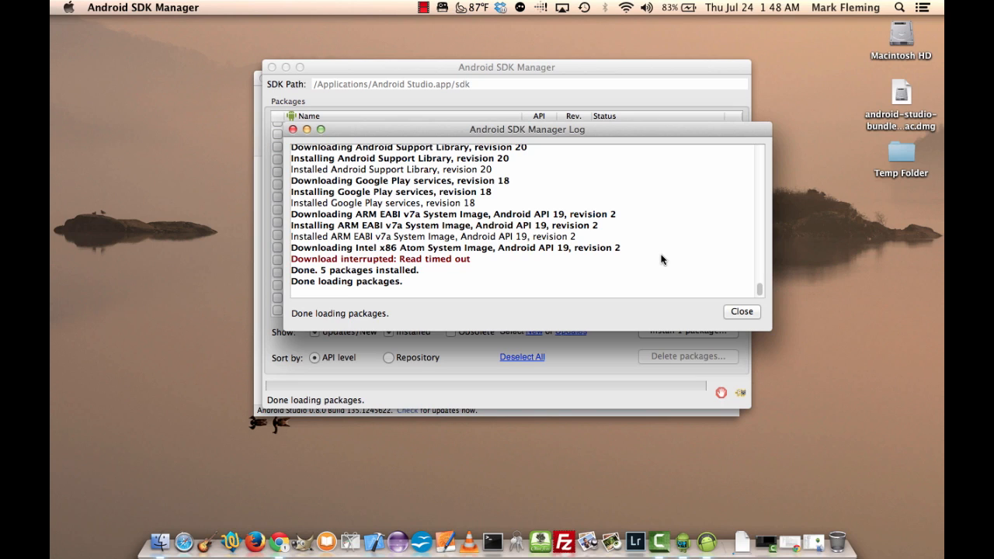
pyautogui.click(740, 311)
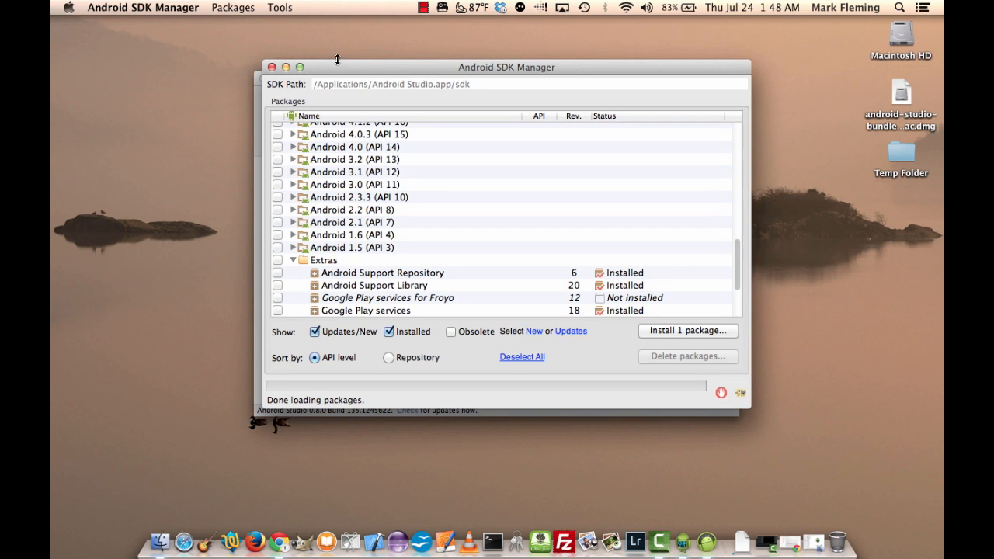
pyautogui.click(184, 9)
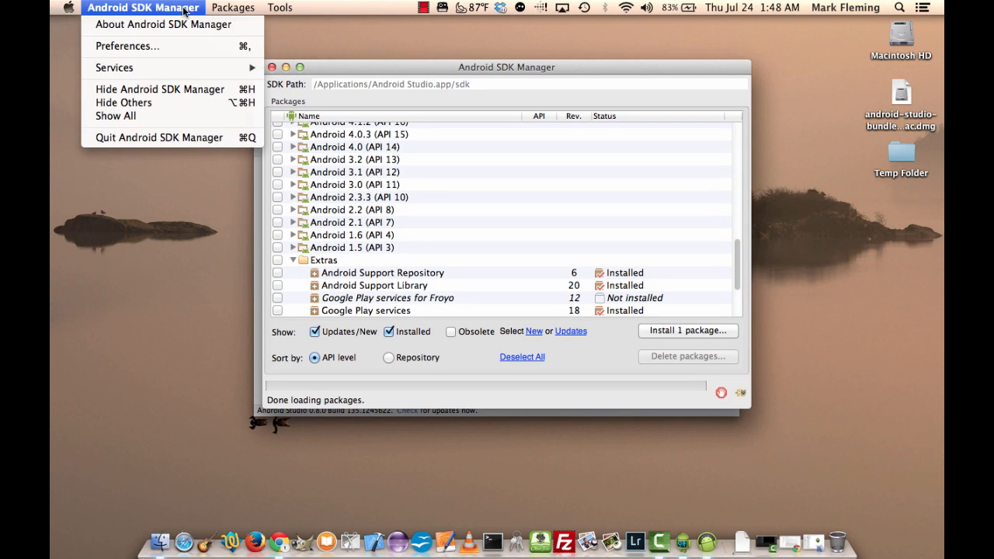
pyautogui.click(181, 139)
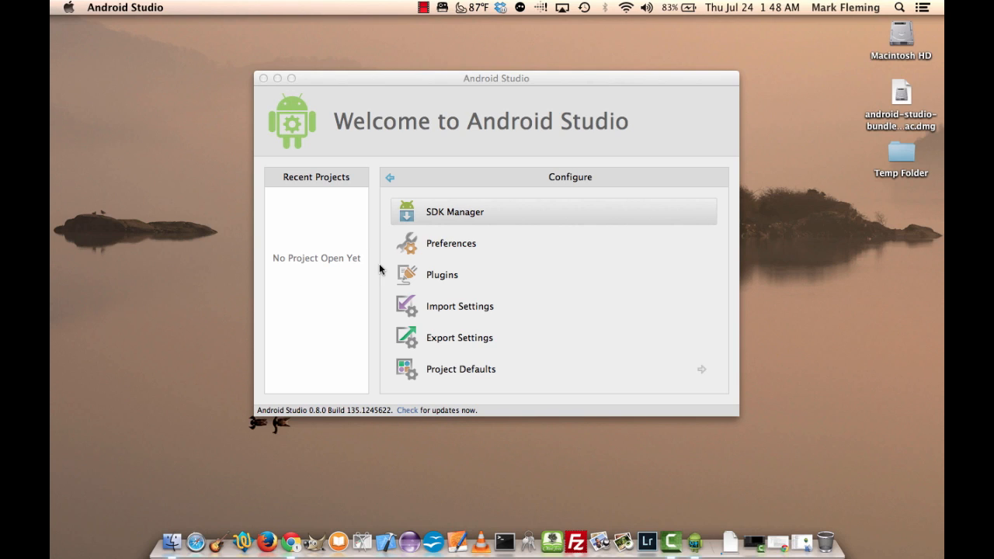
# - Examine the Android Studio preference categories and the list of plugins, closing each window after viewing
pyautogui.click(432, 246)
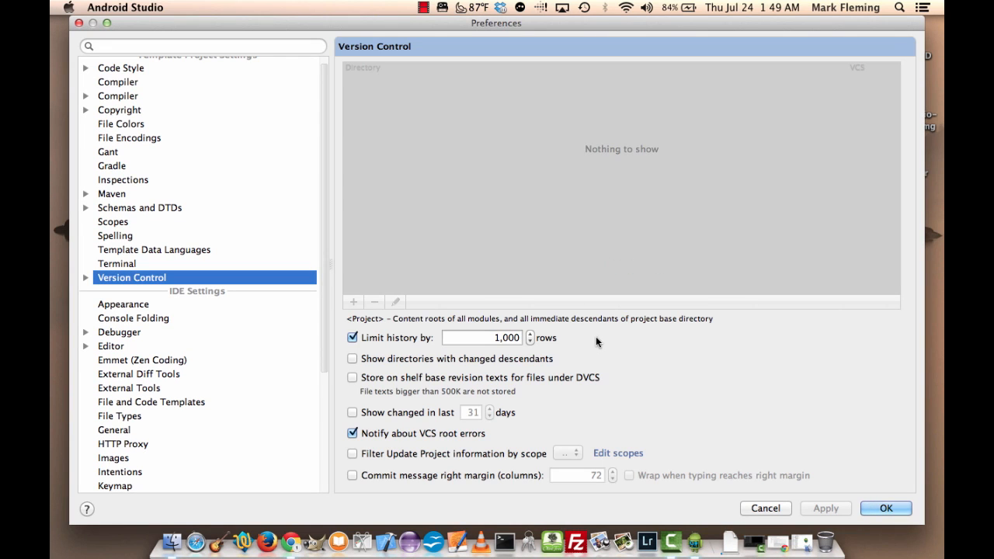
pyautogui.scroll(-5, 262, 421)
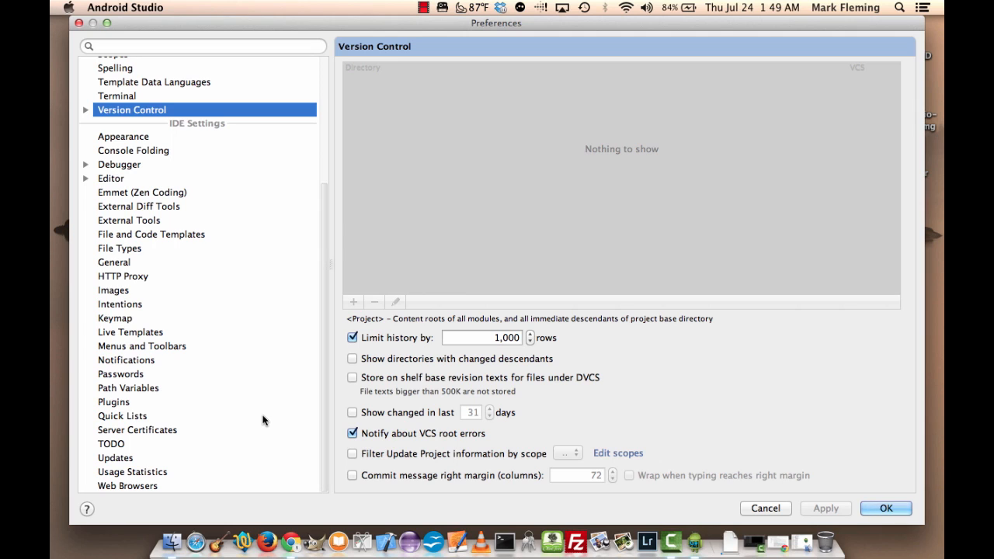
pyautogui.scroll(5, 263, 420)
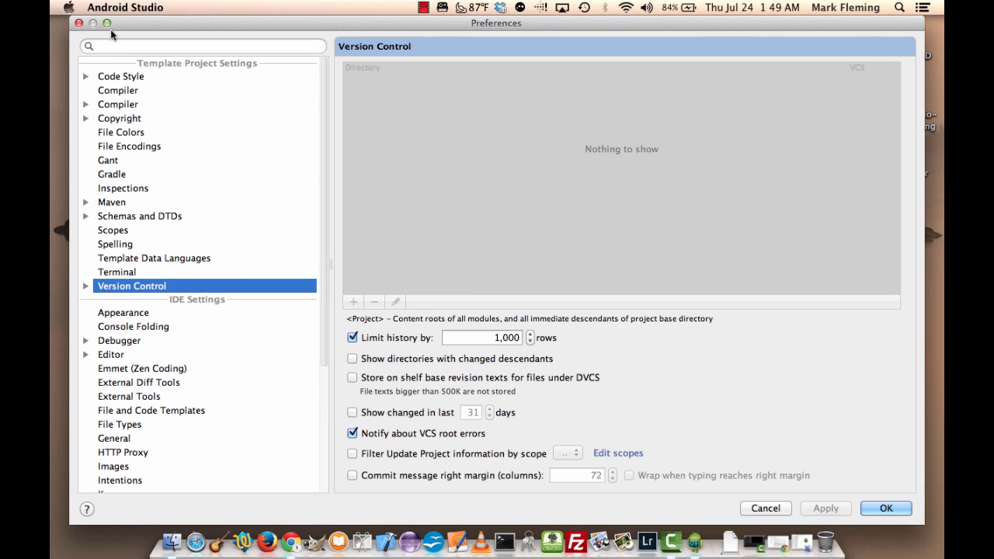
pyautogui.click(78, 23)
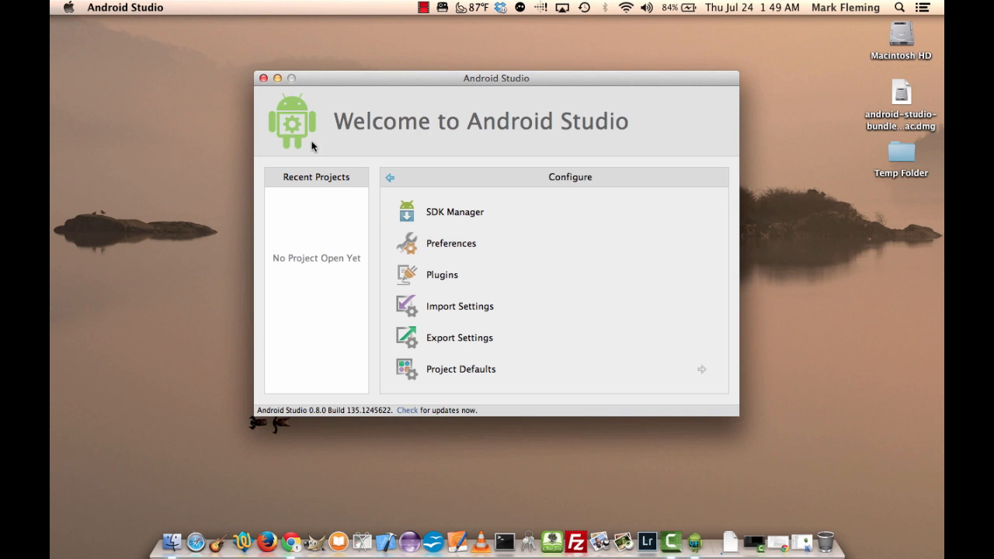
pyautogui.click(434, 282)
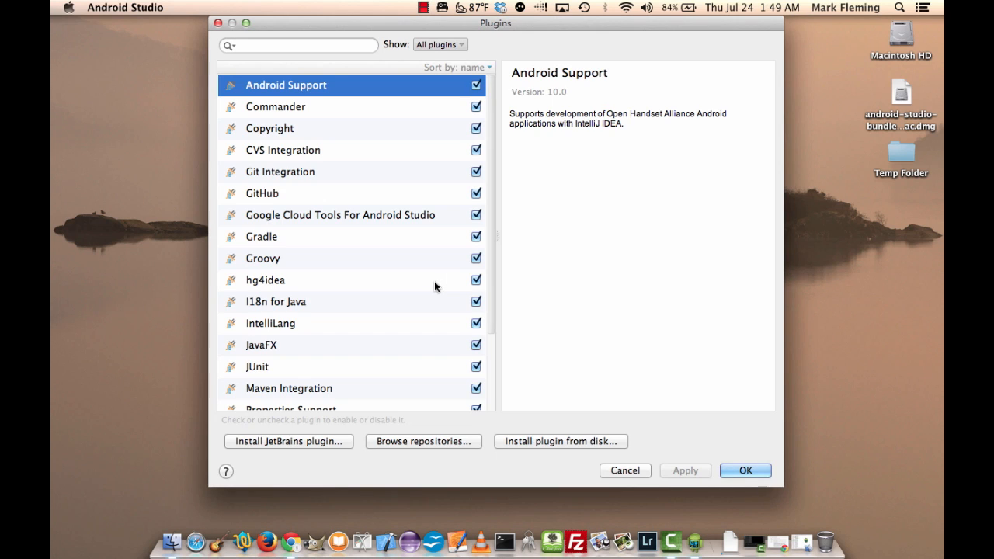
pyautogui.scroll(-3, 435, 285)
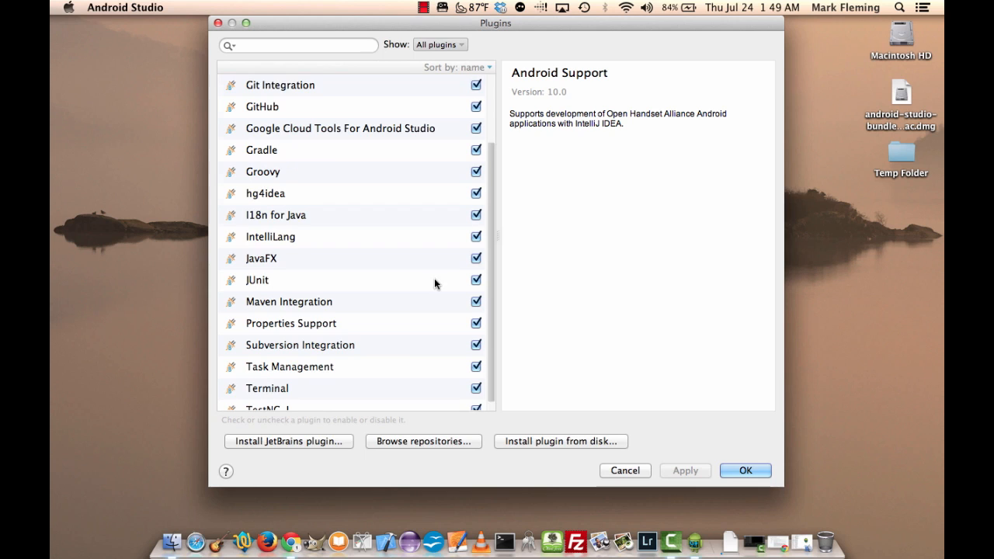
pyautogui.scroll(-1, 434, 283)
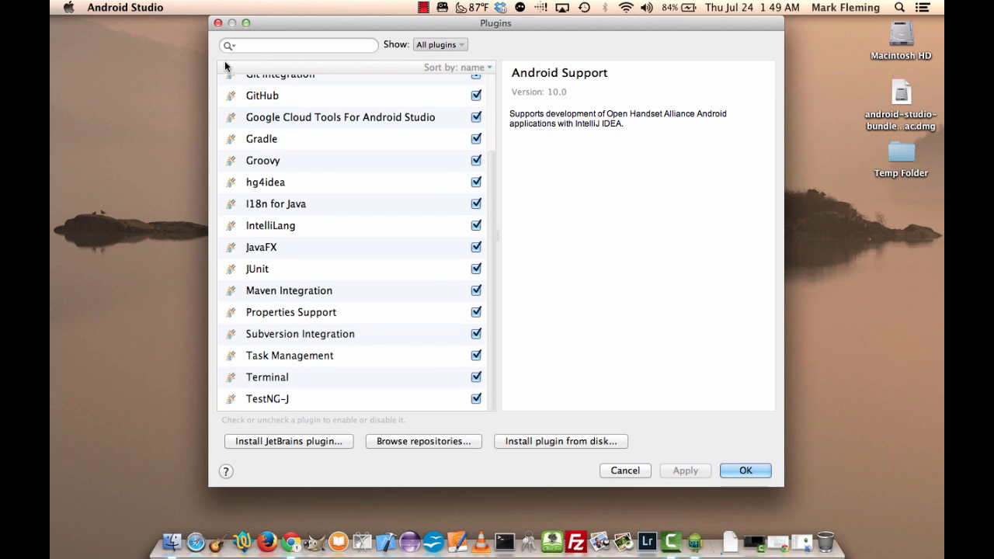
pyautogui.click(218, 23)
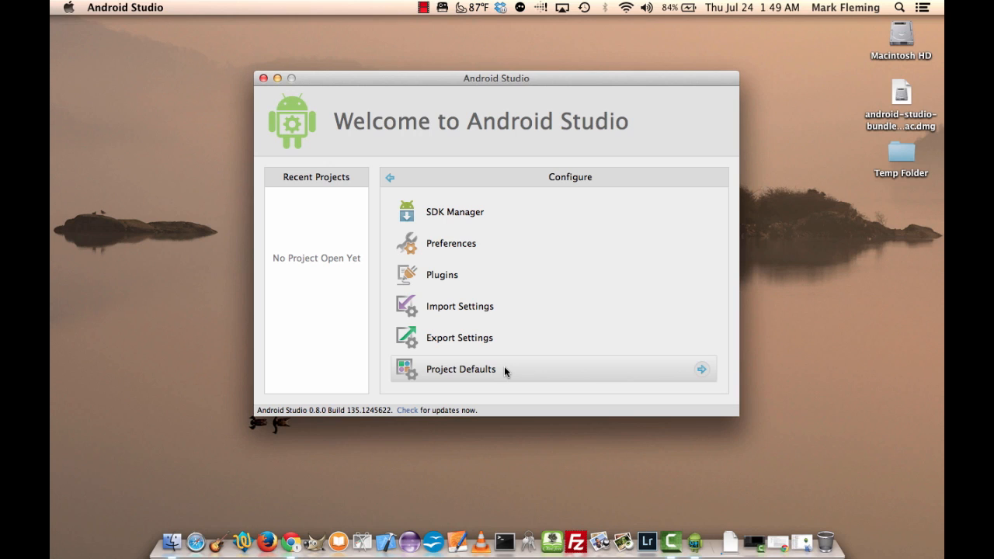
# - Return to Quick Start and begin a new project, accepting the application name My Application and company domain thunderstruck.com
pyautogui.click(389, 179)
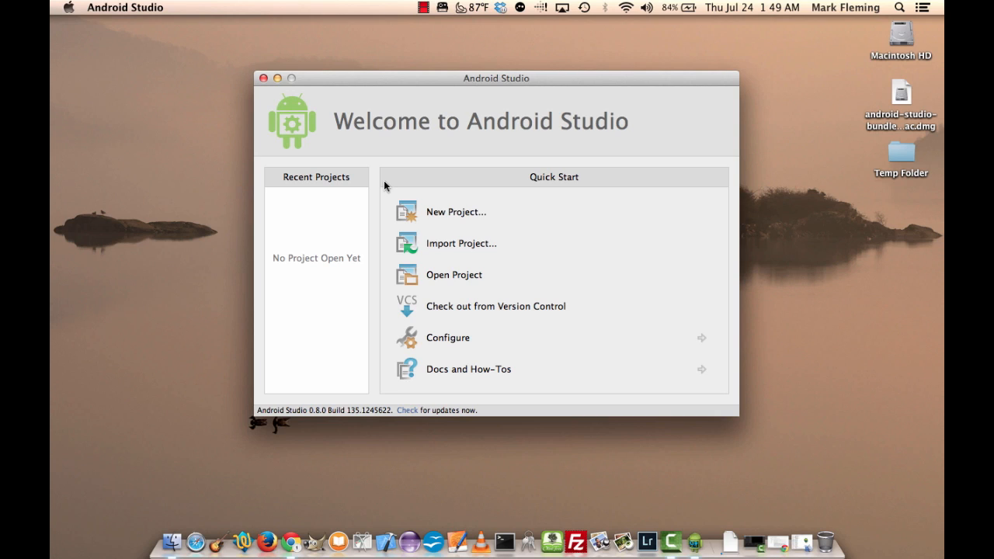
pyautogui.click(459, 215)
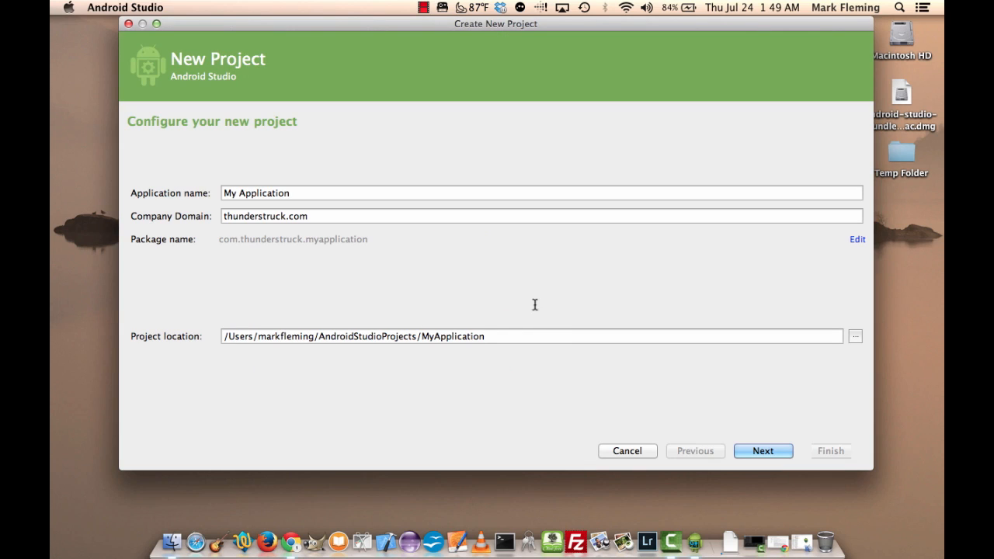
pyautogui.click(767, 452)
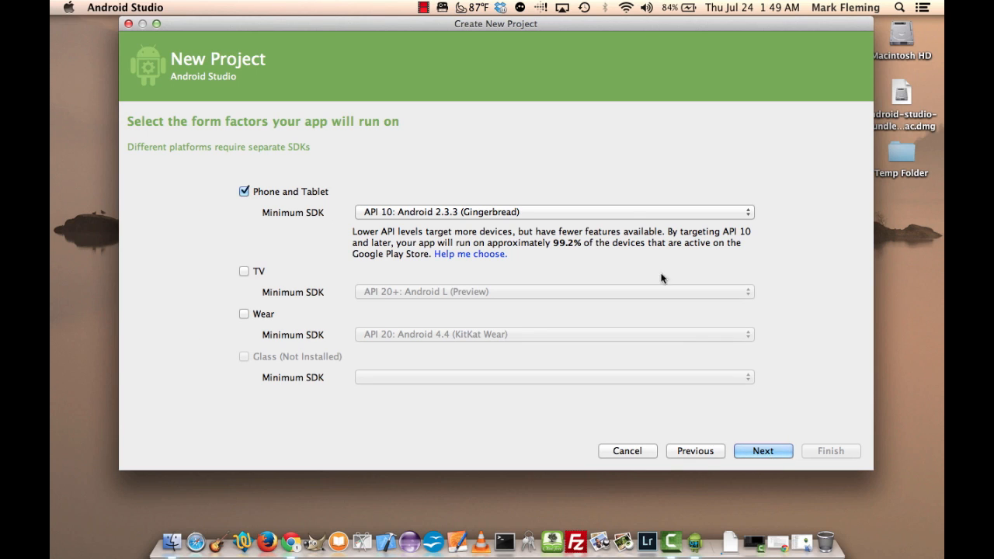
# - Keep Phone and Tablet as the form factor with minimum SDK API 10: Android 2.3.3 (Gingerbread) and continue
pyautogui.click(572, 212)
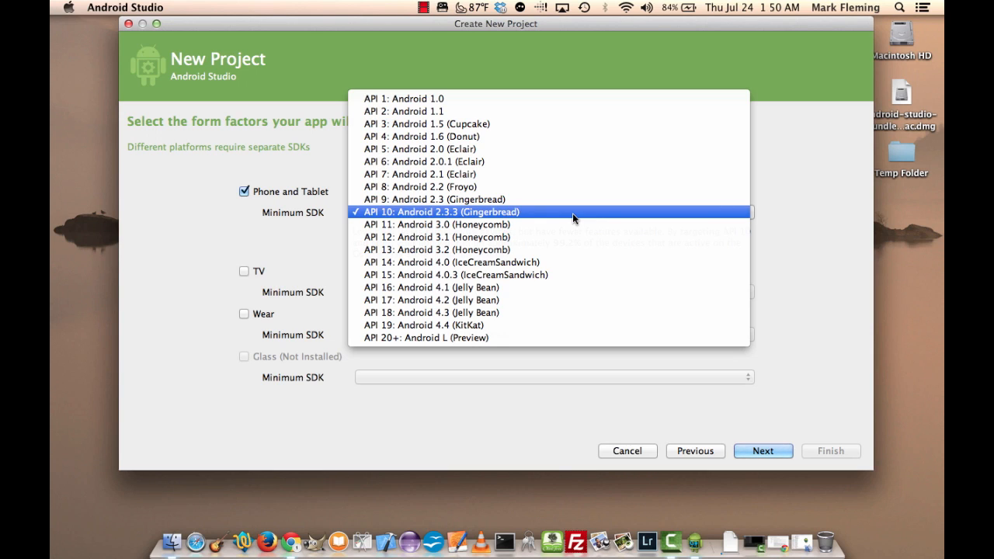
pyautogui.click(573, 213)
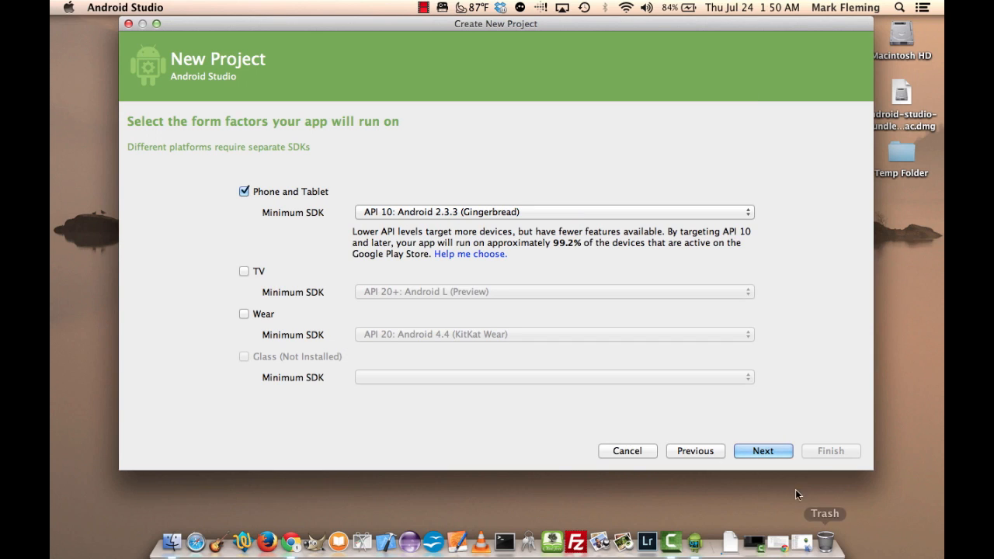
pyautogui.click(773, 454)
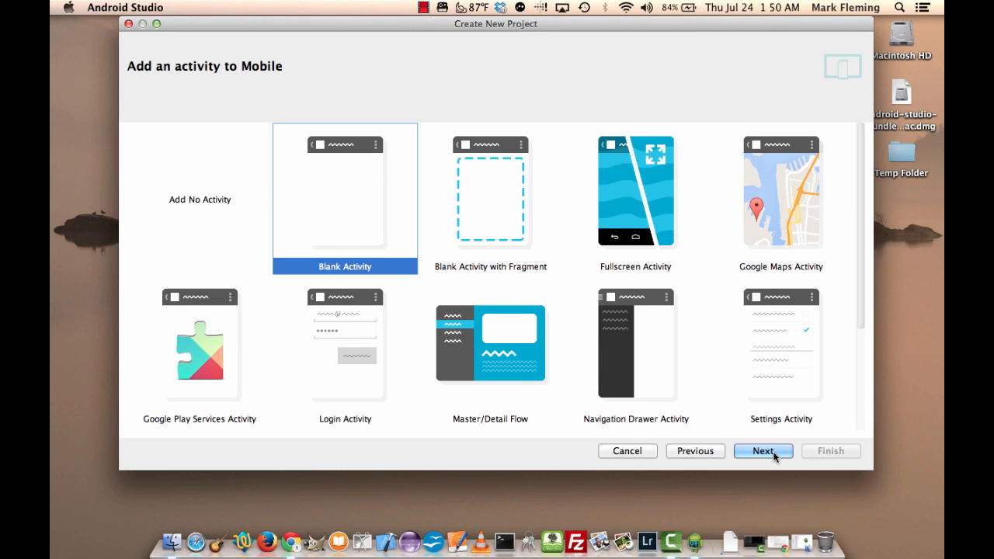
# - Create the project with a Blank Activity with Fragment and its default names, and dismiss the startup tip and usage statistics notice
pyautogui.click(478, 197)
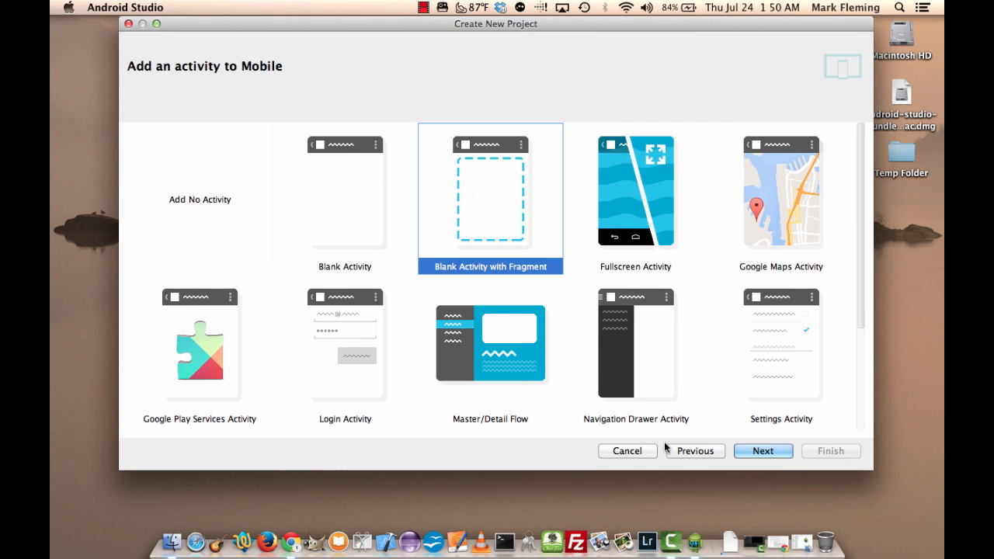
pyautogui.click(765, 456)
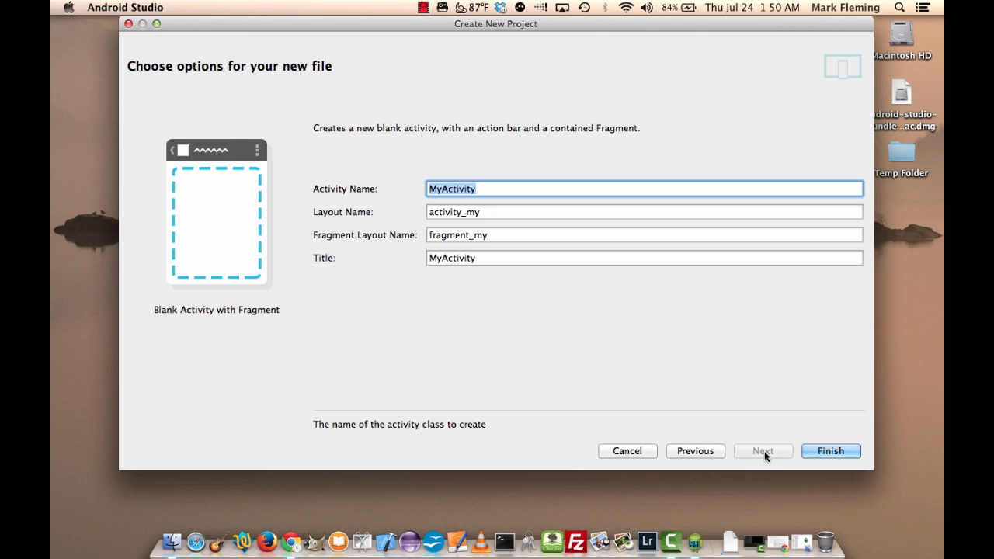
pyautogui.click(841, 456)
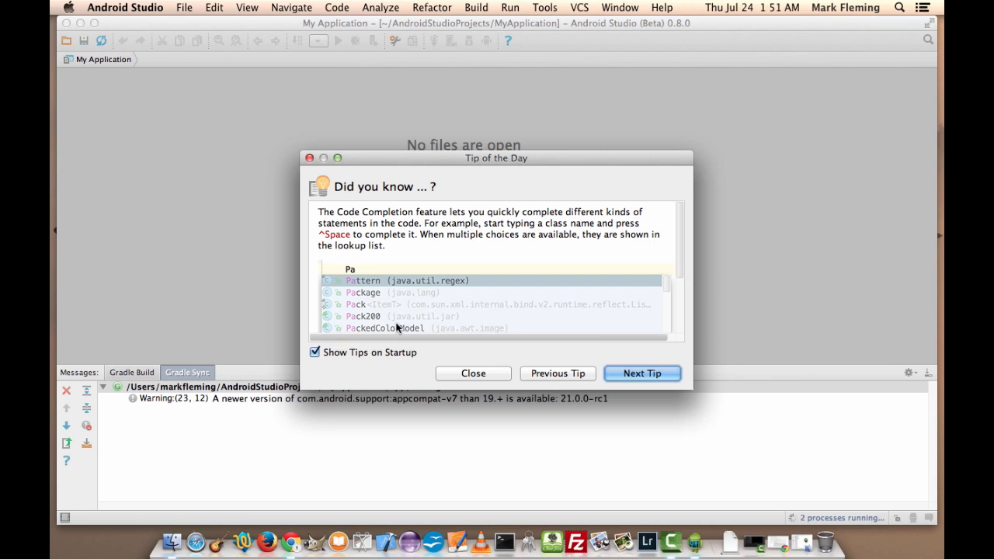
pyautogui.click(473, 373)
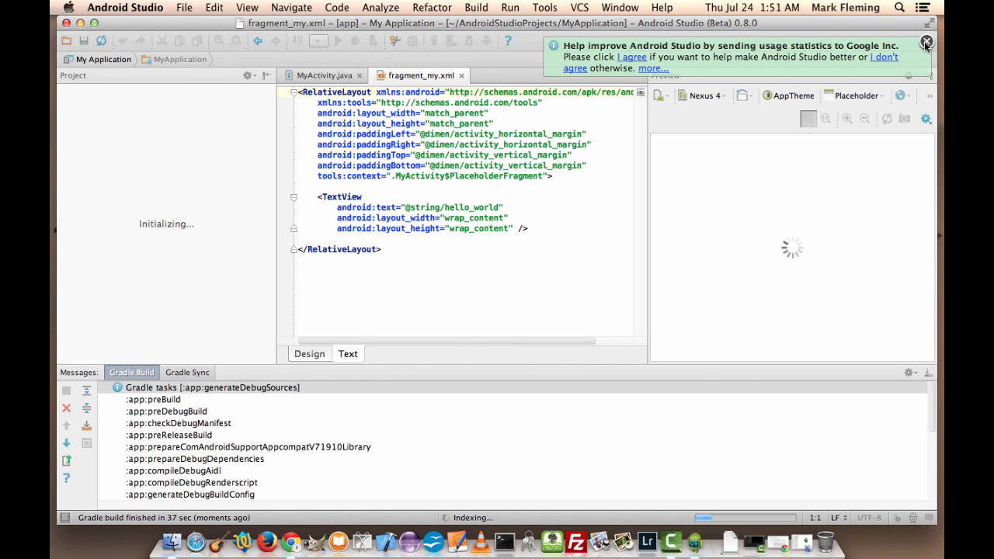
pyautogui.click(927, 42)
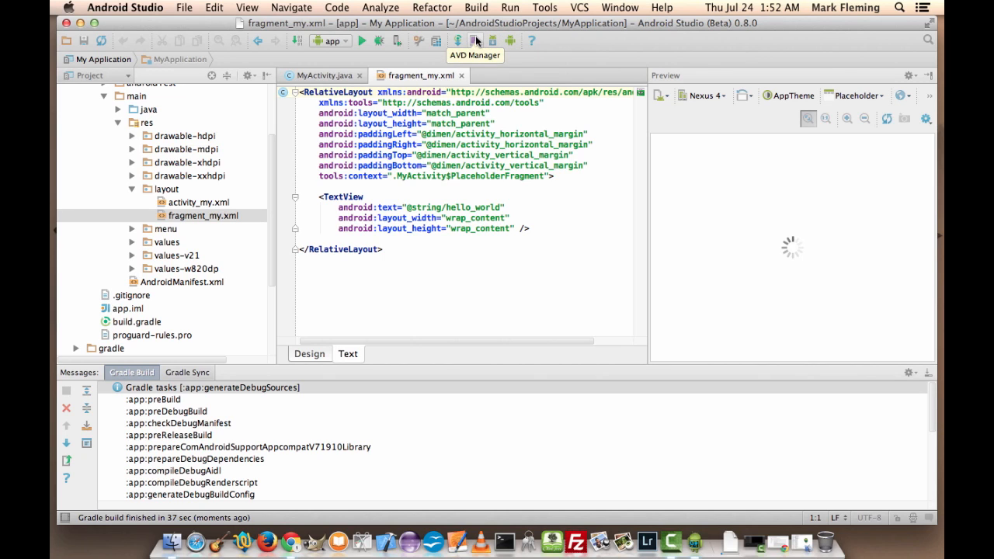
# - Launch the AVD Manager and minimize the project window so the list of virtual devices is in front
pyautogui.click(476, 41)
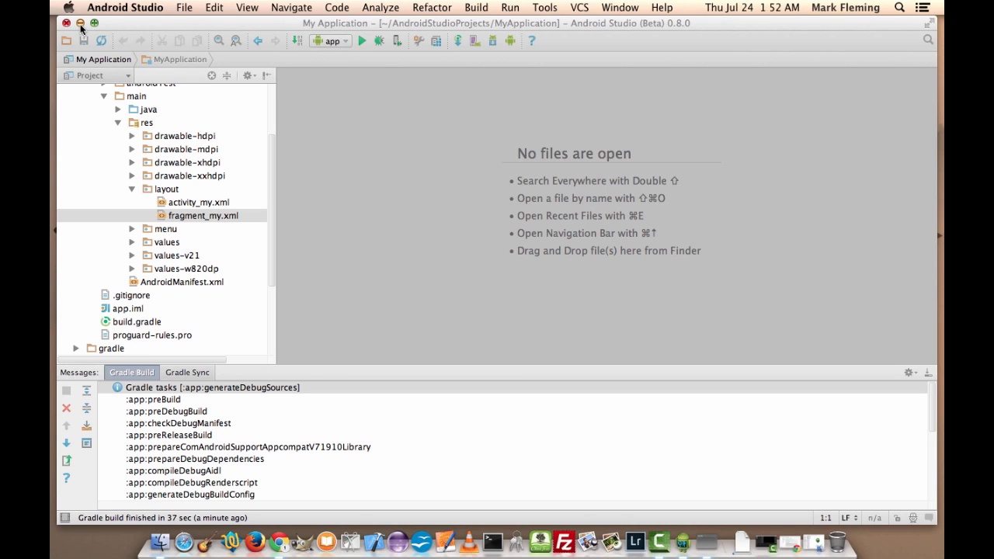
pyautogui.click(80, 23)
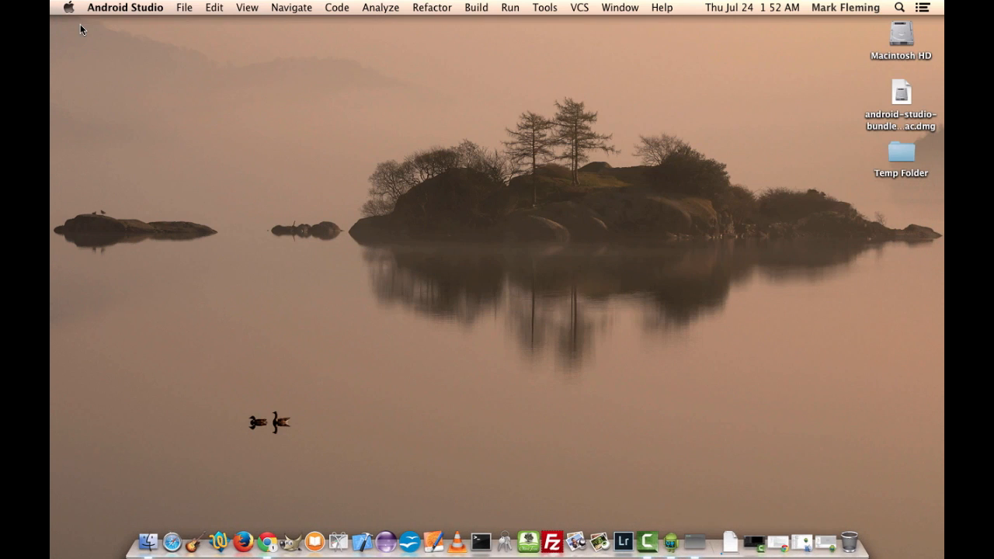
pyautogui.click(669, 548)
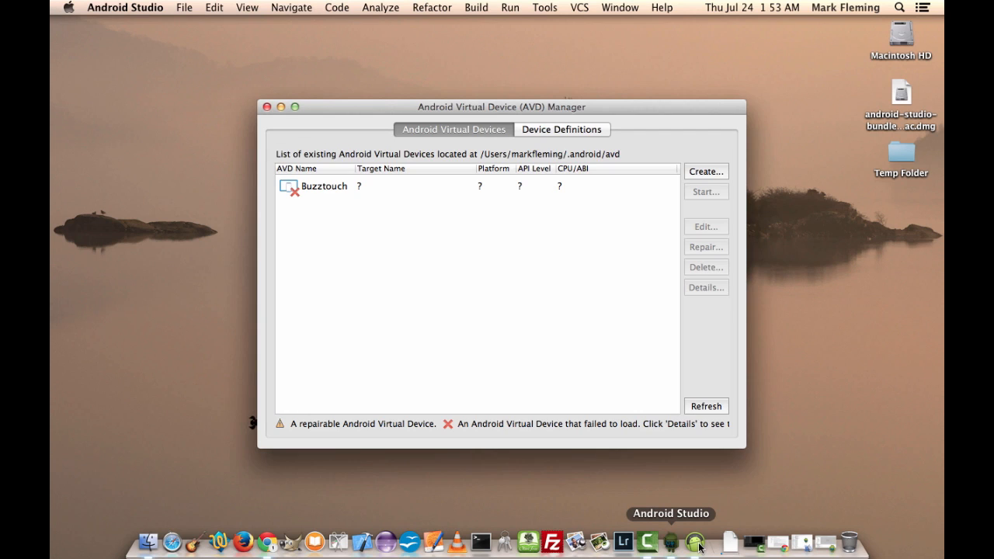
pyautogui.rightClick(670, 546)
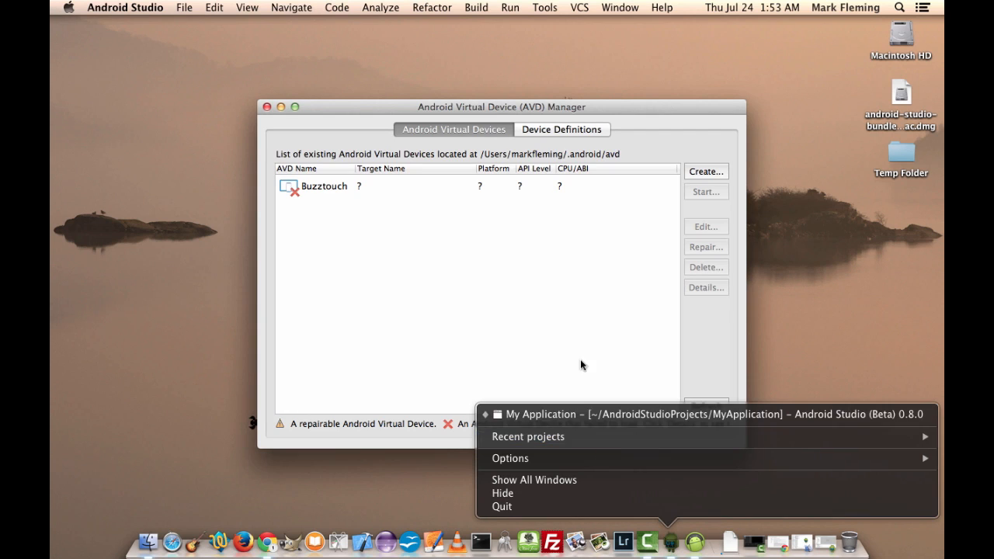
pyautogui.click(401, 433)
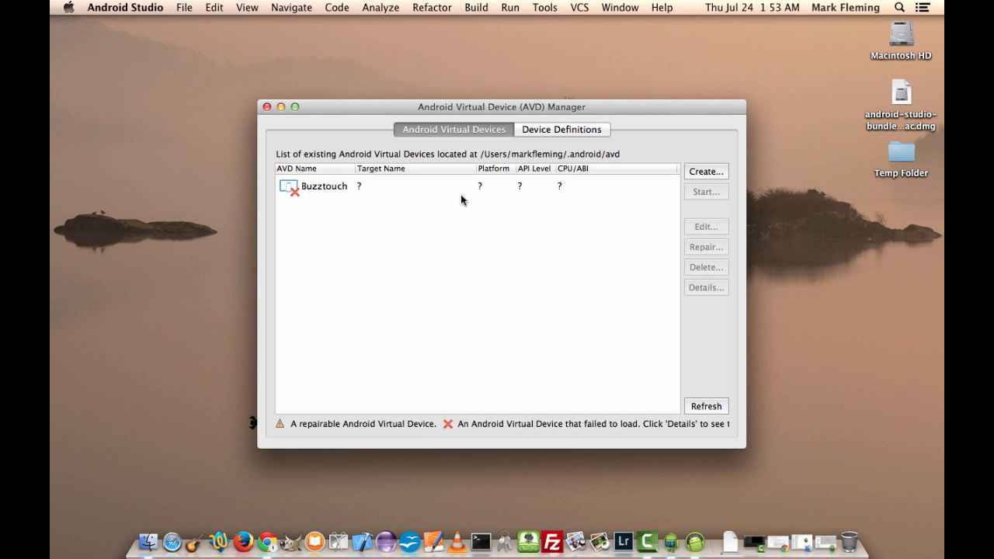
# - Delete the existing Buzztouch virtual device and acknowledge the deletion result
pyautogui.click(439, 185)
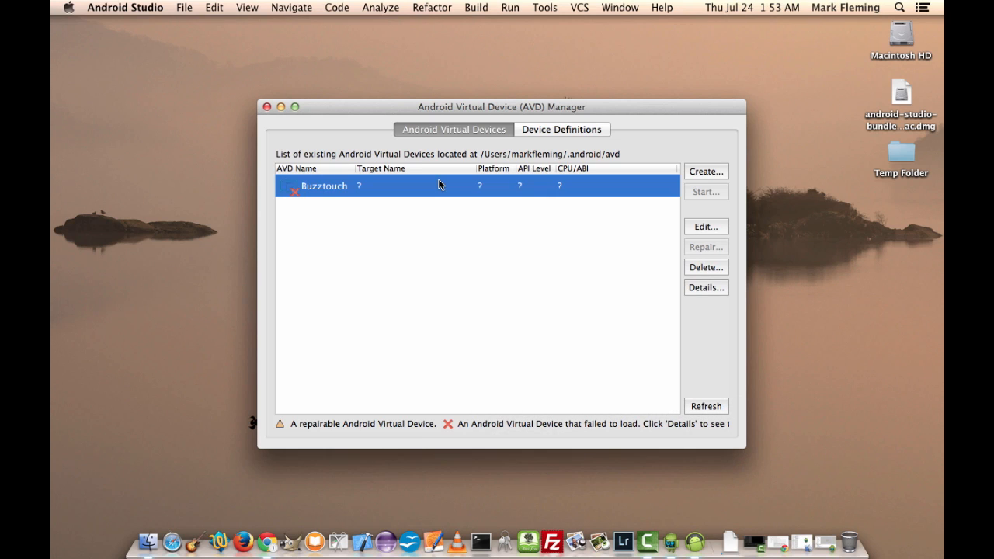
pyautogui.click(704, 271)
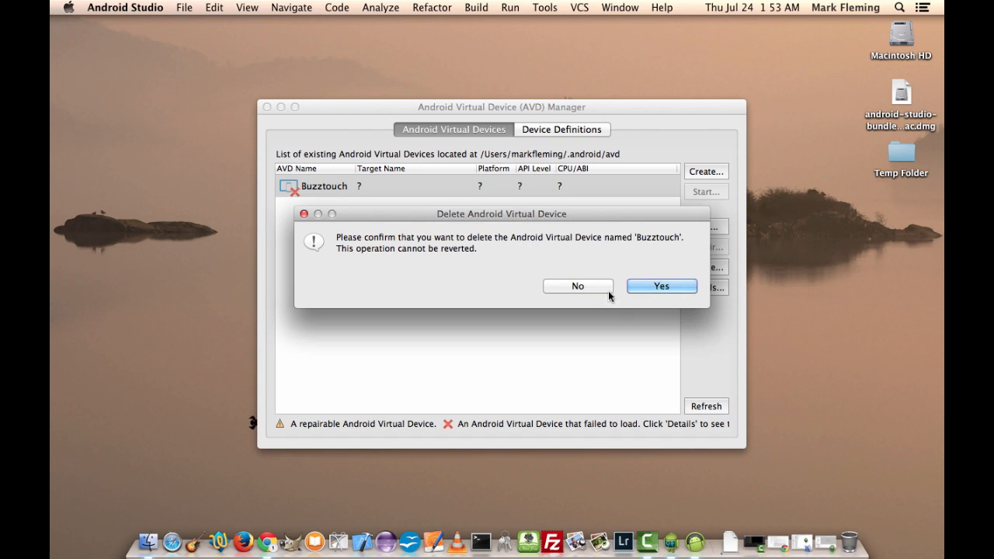
pyautogui.click(652, 285)
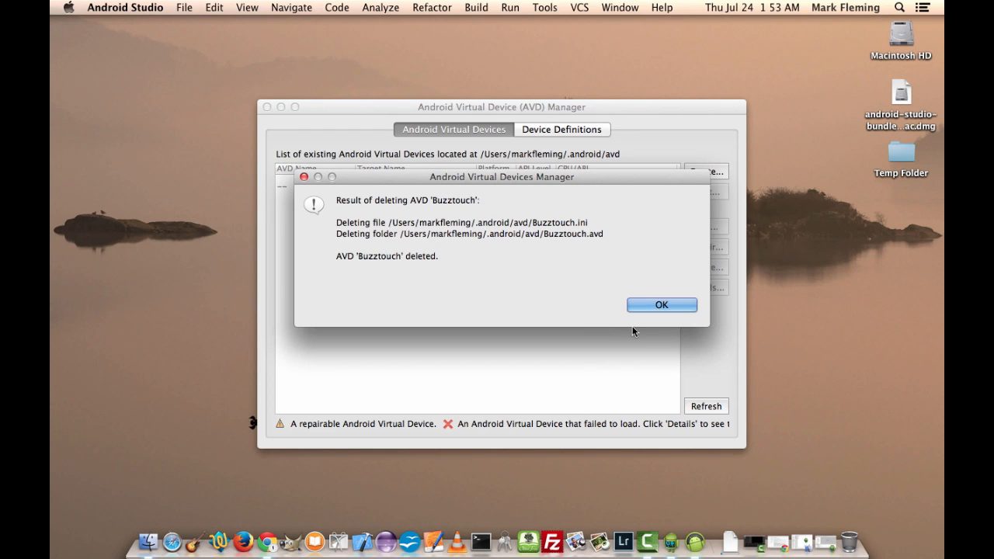
pyautogui.click(651, 306)
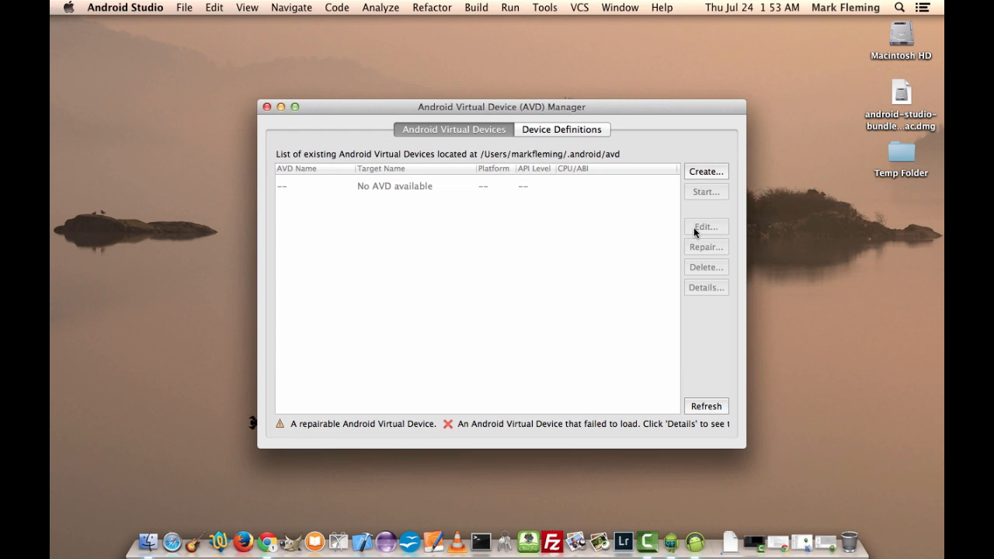
# - Start a new virtual device named Buzztouch with device Nexus 7 (7.02", 1200 × 1920: xhdpi) and target Android 4.4.2 - API Level 19
pyautogui.click(705, 174)
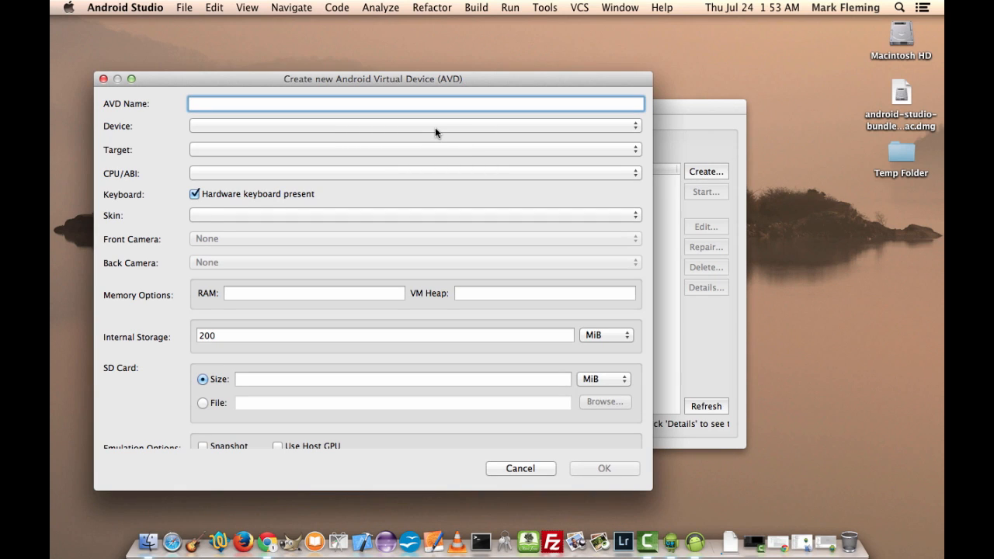
pyautogui.write('Buzztouch')
pyautogui.click(303, 126)
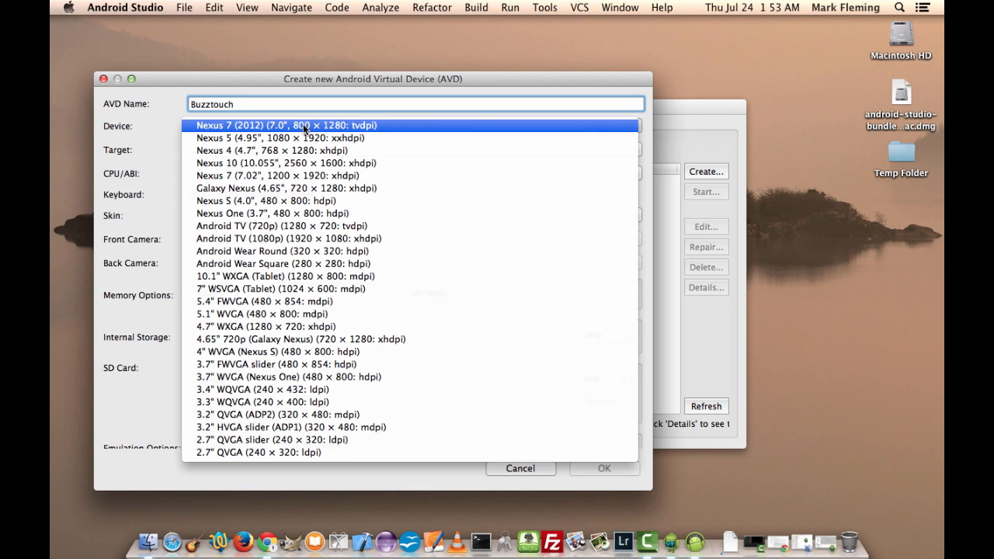
pyautogui.click(284, 177)
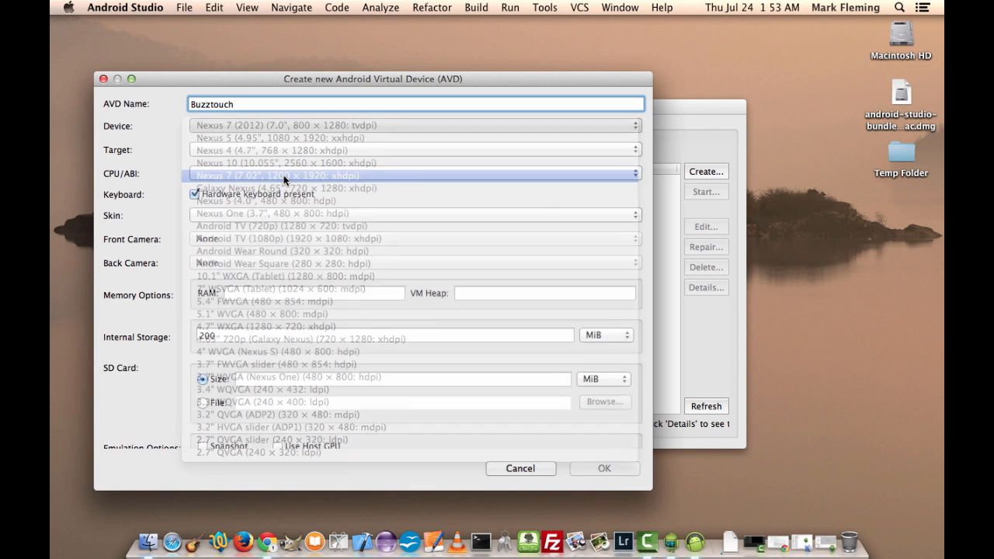
pyautogui.click(283, 152)
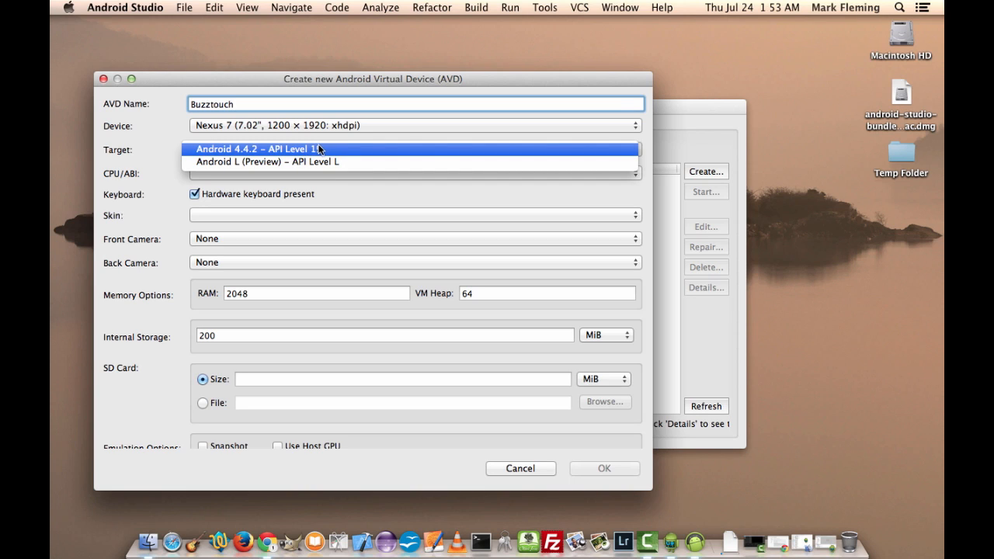
pyautogui.click(322, 150)
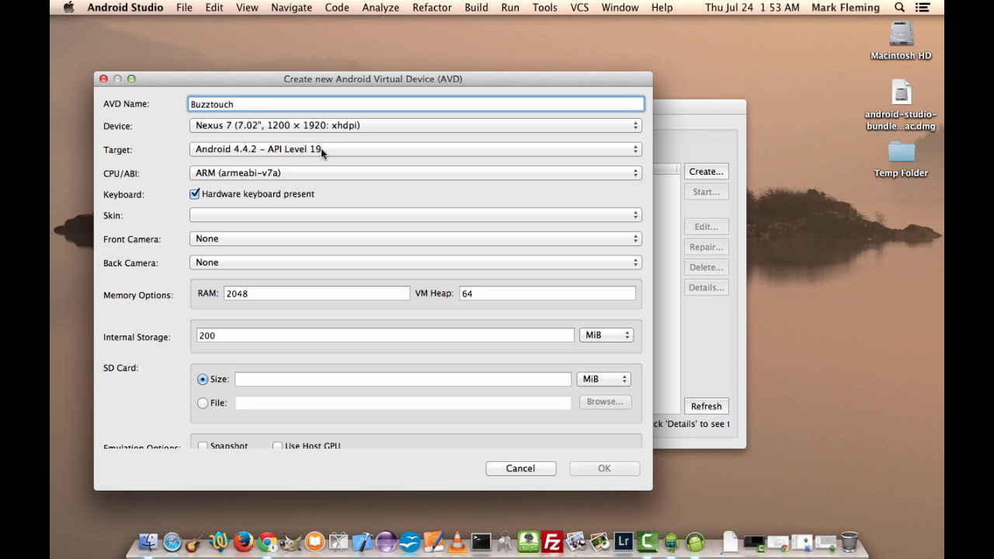
# - Choose Skin with dynamic hardware controls, keep the front camera at None, and create the virtual device
pyautogui.click(257, 216)
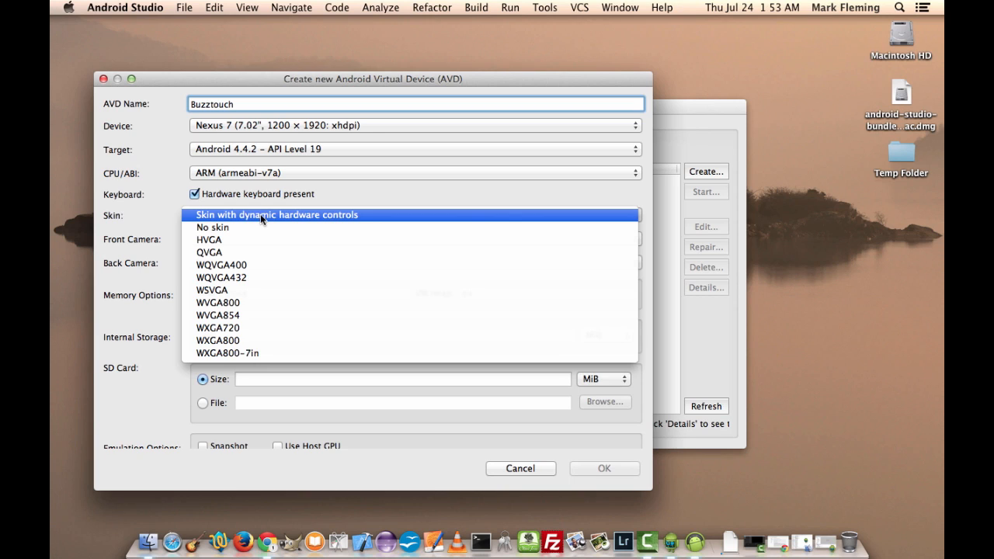
pyautogui.click(261, 214)
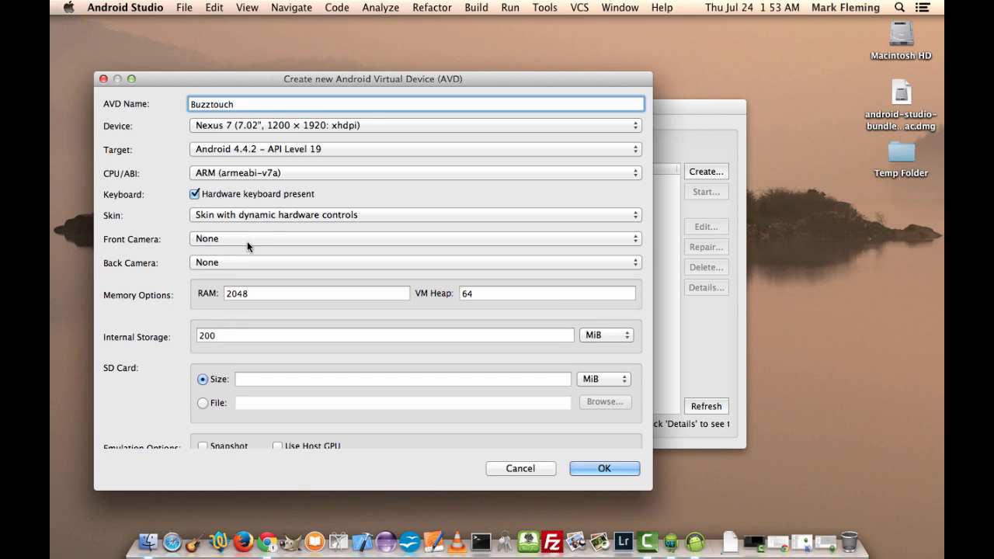
pyautogui.click(248, 244)
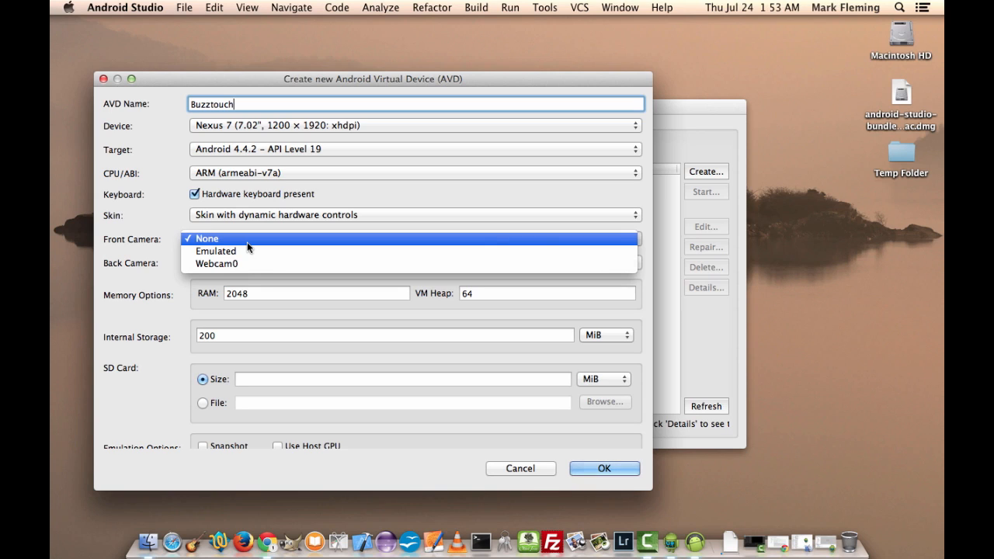
pyautogui.click(255, 231)
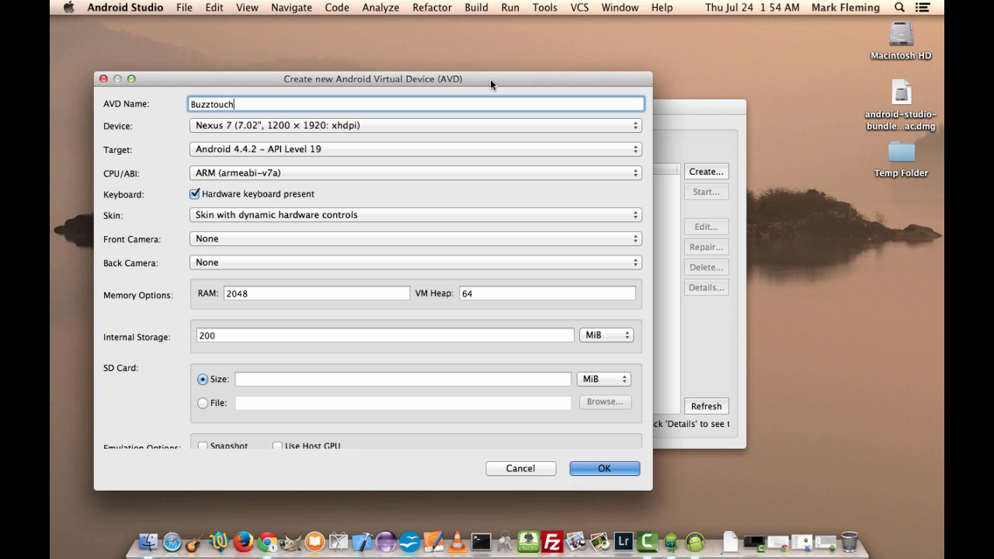
pyautogui.press('Return')
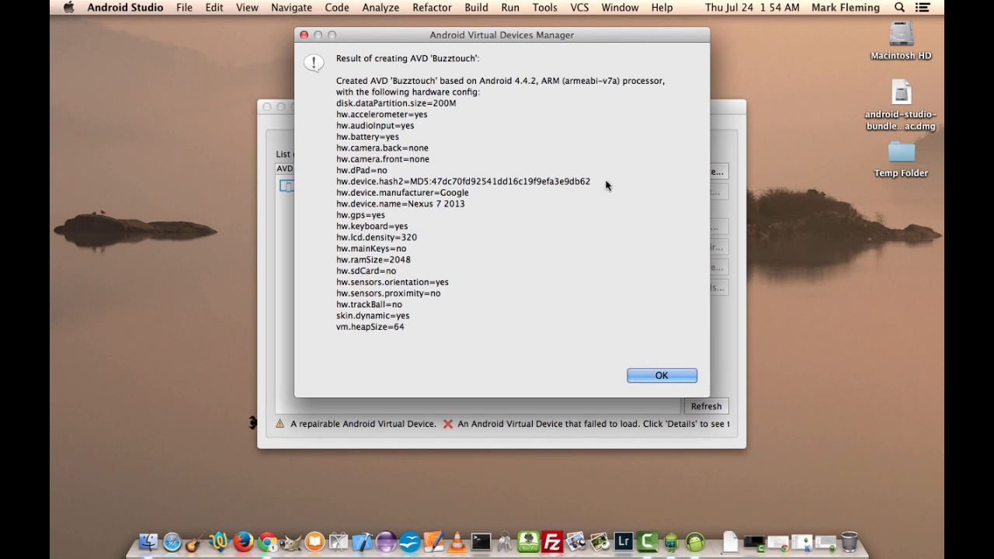
pyautogui.click(655, 379)
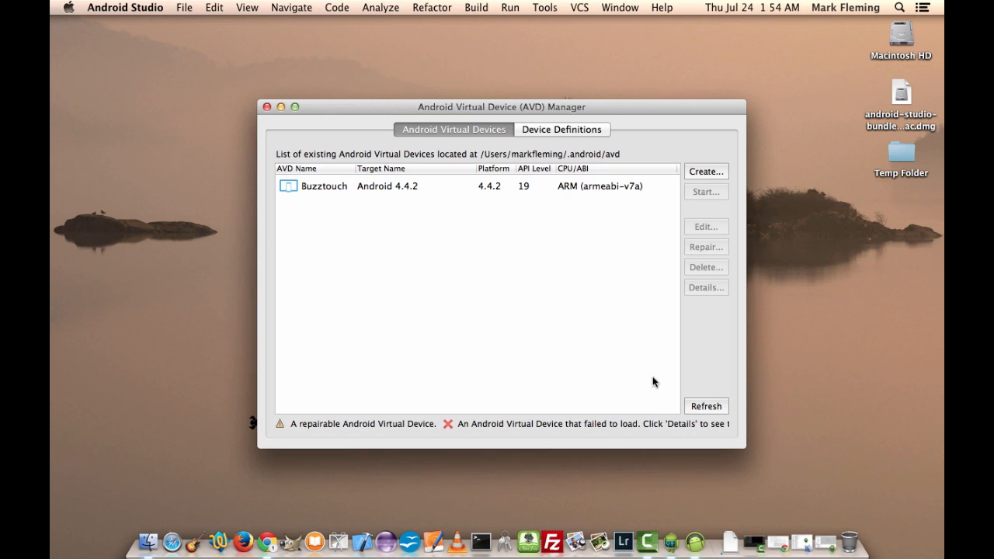
# - Close the AVD Manager, then restore the My Application project window and minimize it again
pyautogui.click(402, 189)
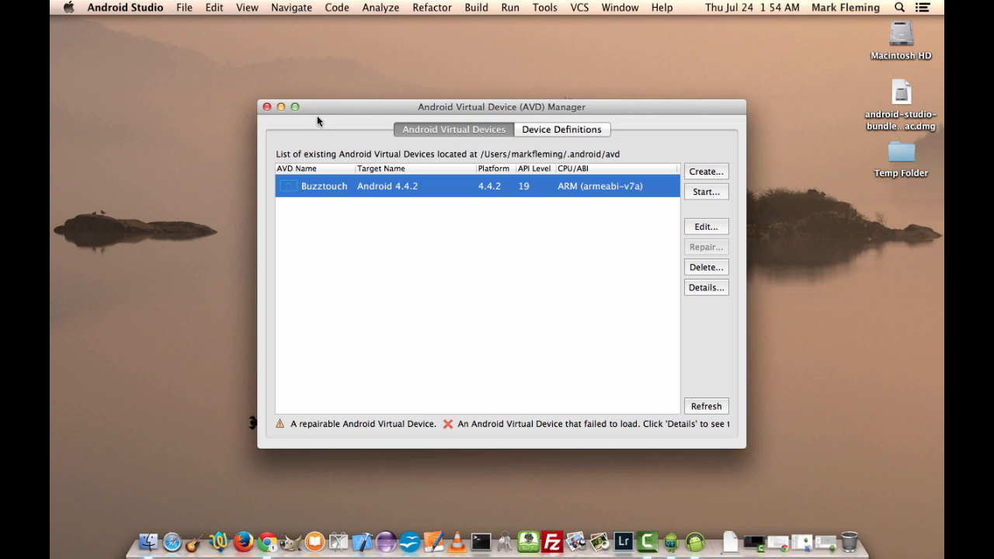
pyautogui.click(267, 108)
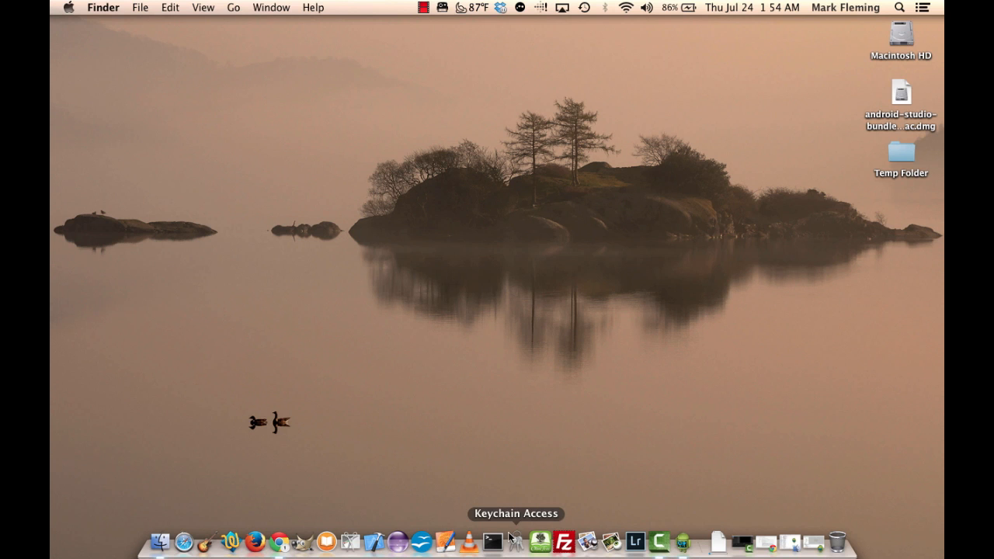
pyautogui.click(683, 543)
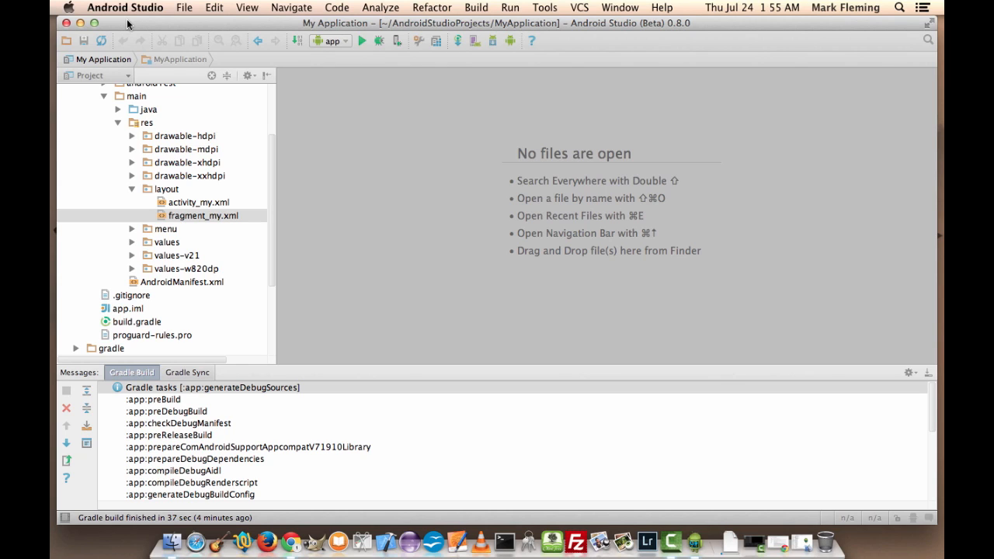
pyautogui.click(81, 23)
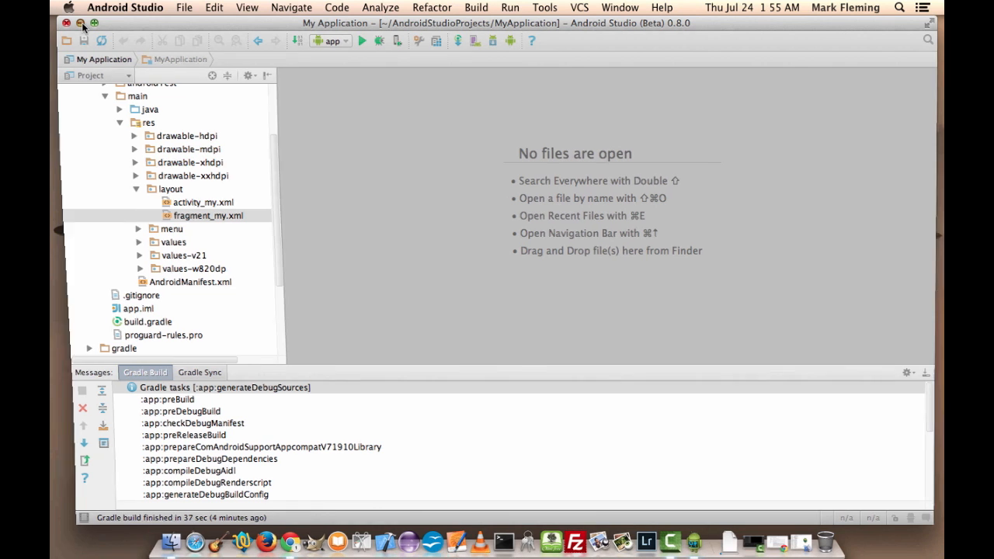